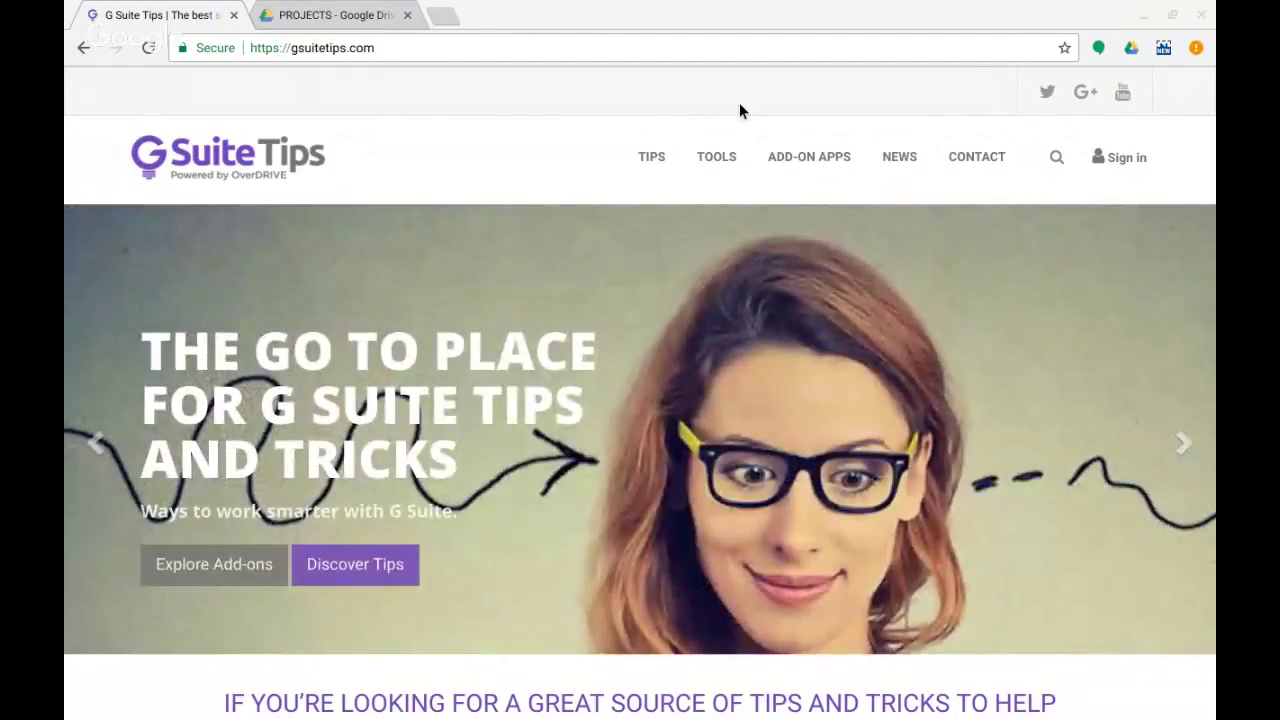
# Step: Open the Copy Folder tool page on the G Suite Tips site
pyautogui.click(716, 162)
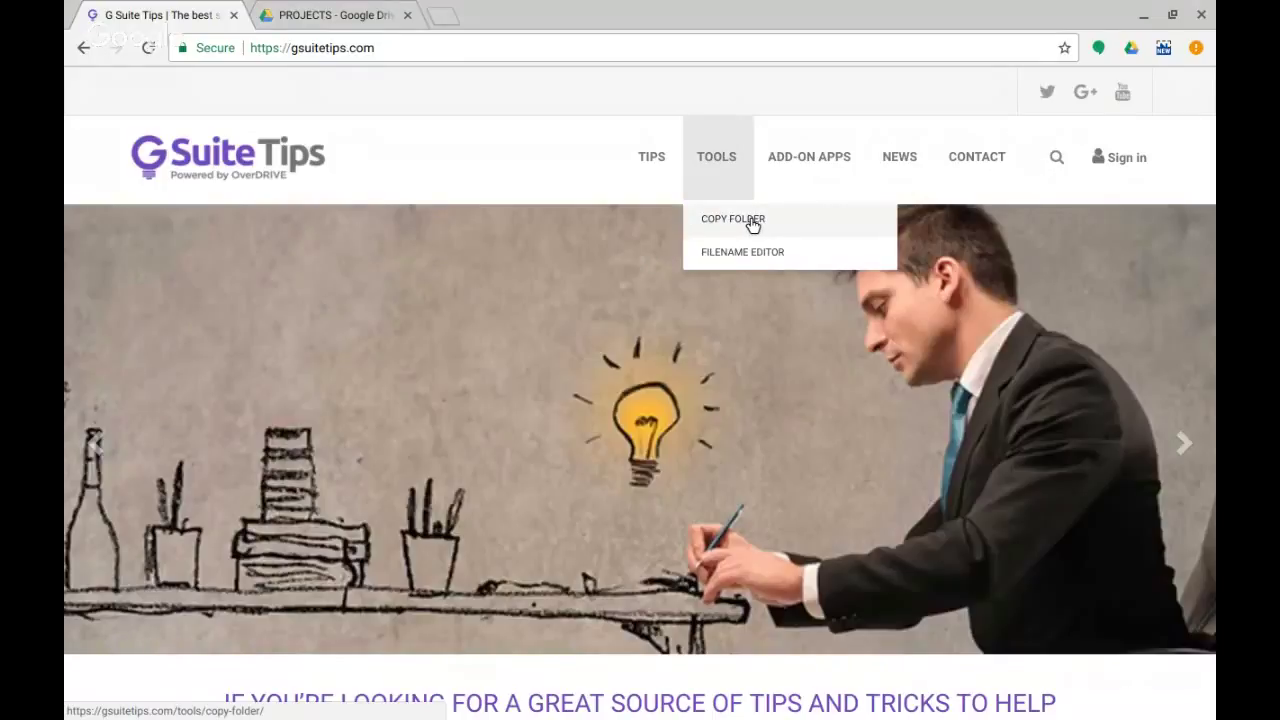
pyautogui.click(752, 224)
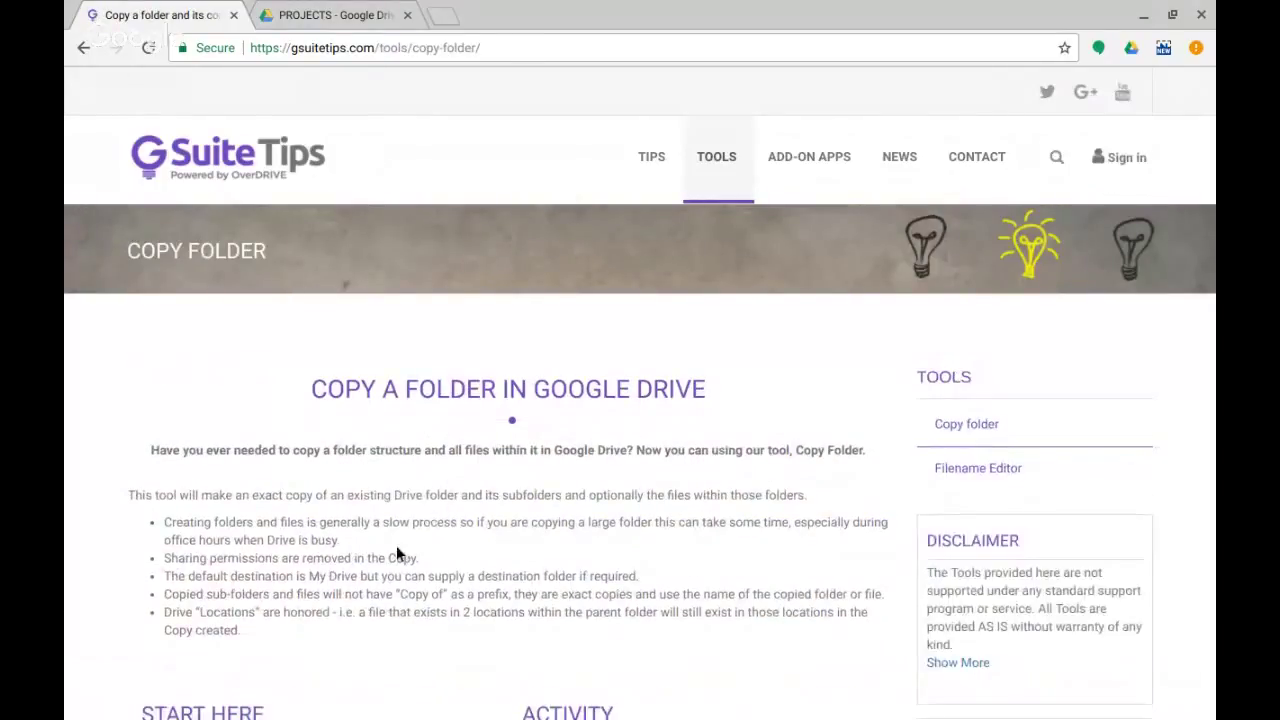
pyautogui.scroll(-1, 380, 575)
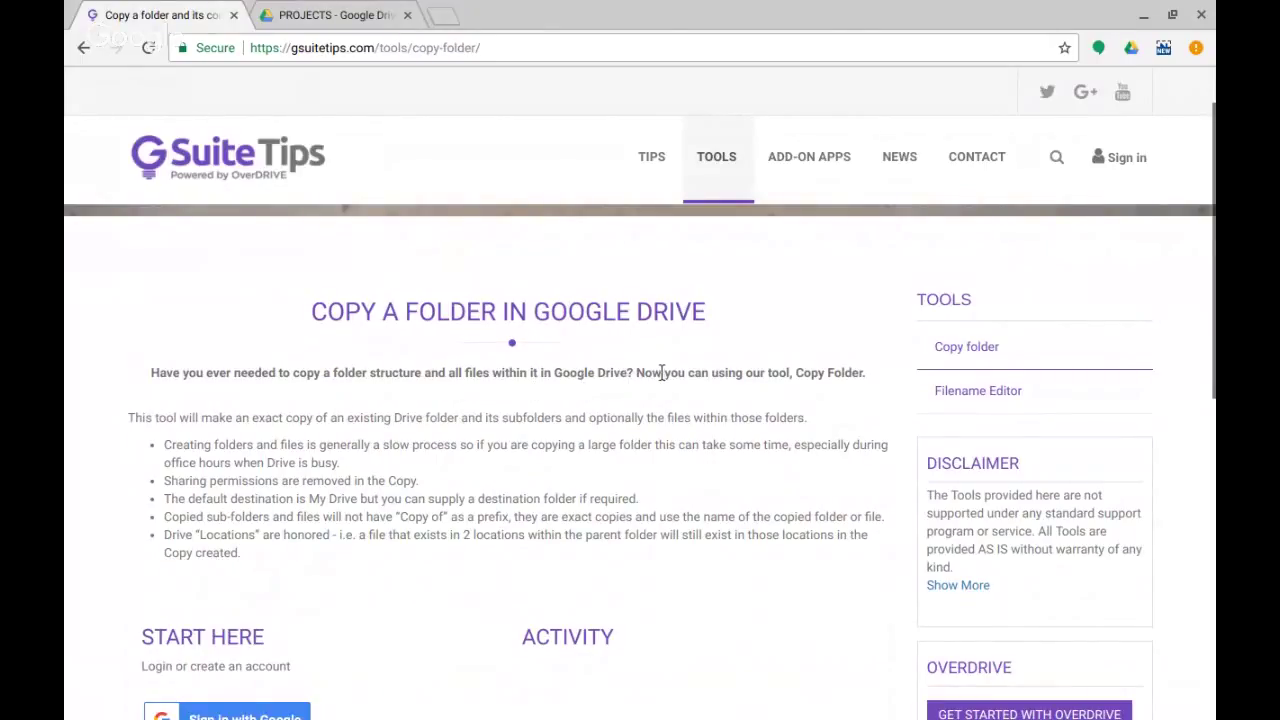
# Step: Switch to Google Drive and expand the PROJECTS folder and its PROJECT TEMPLATE subfolder in the folder tree
pyautogui.click(325, 16)
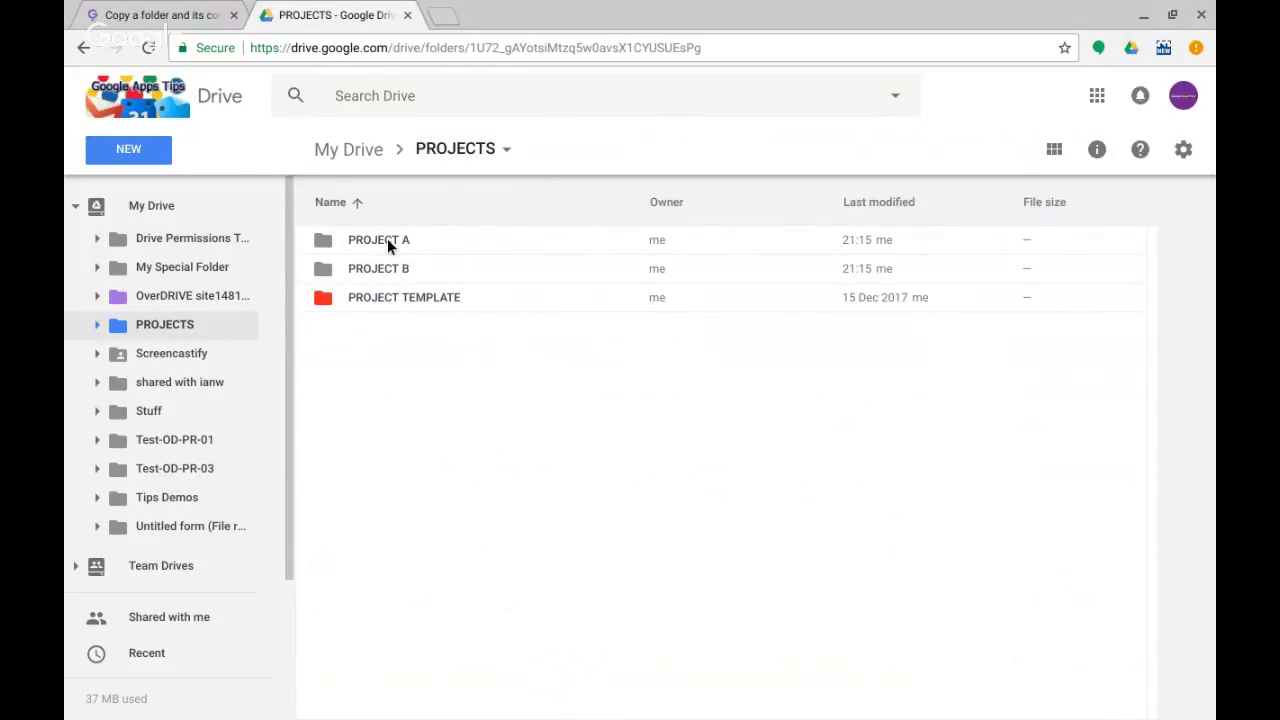
pyautogui.click(417, 298)
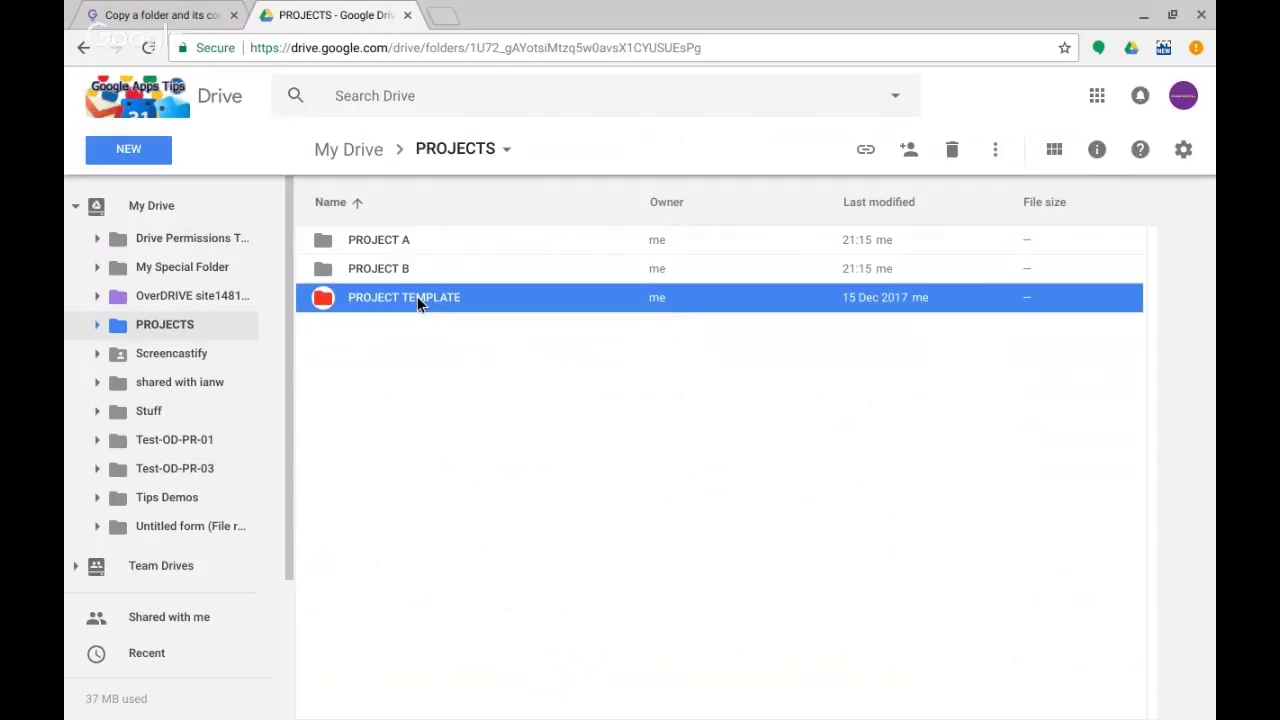
pyautogui.click(97, 325)
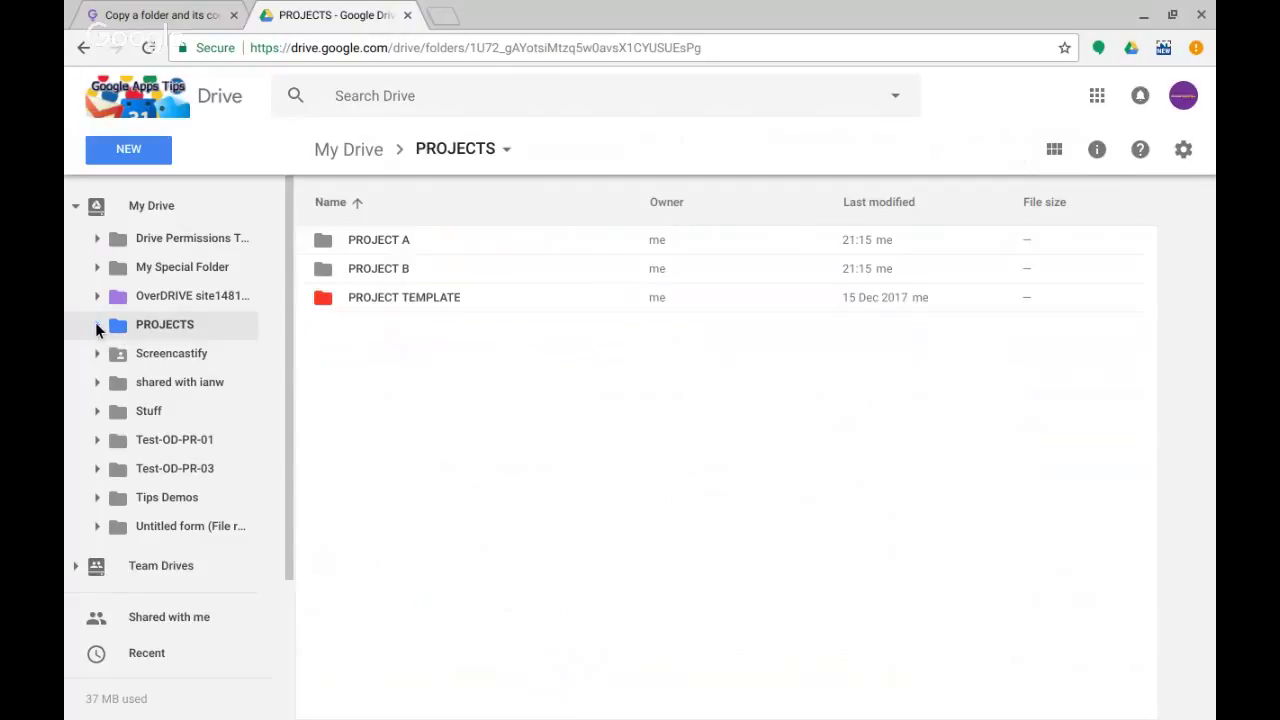
pyautogui.click(119, 411)
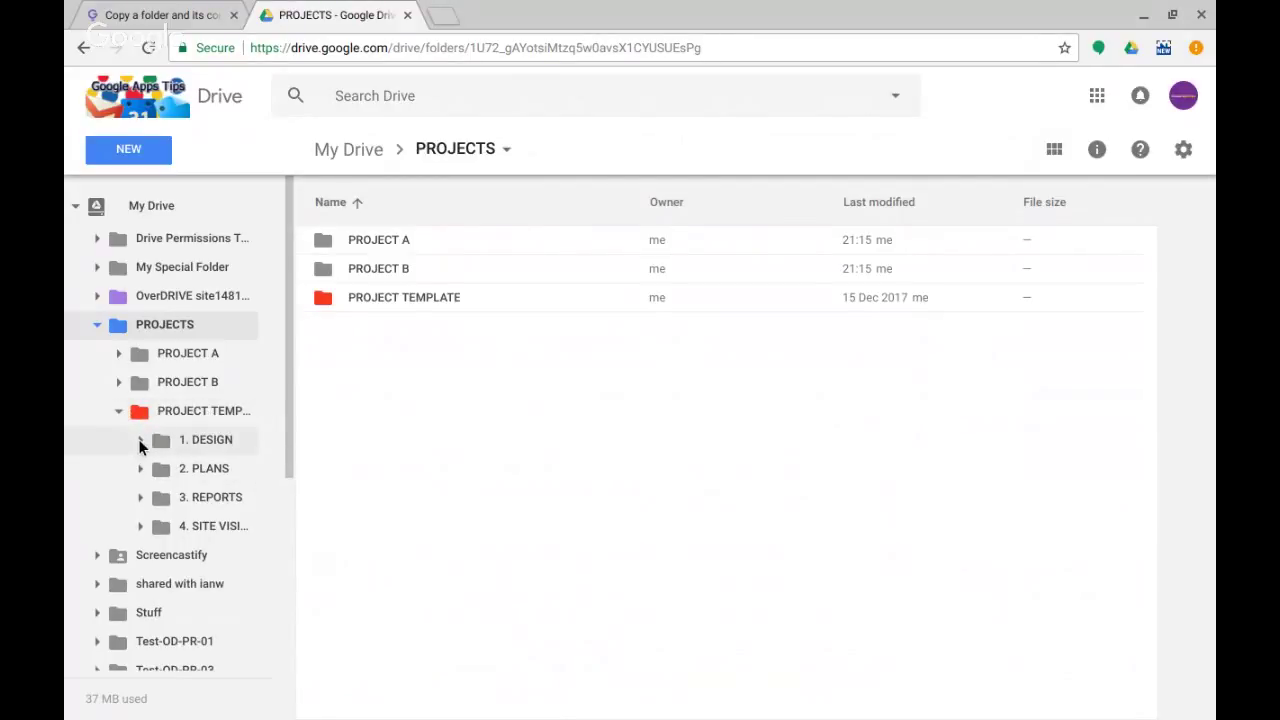
# Step: Examine the contents of PROJECT TEMPLATE's subfolders: 1. DESIGN with ASSETS and TEMPLATES, 2. PLANS, 3. REPORTS and 4. SITE VISITS
pyautogui.click(223, 443)
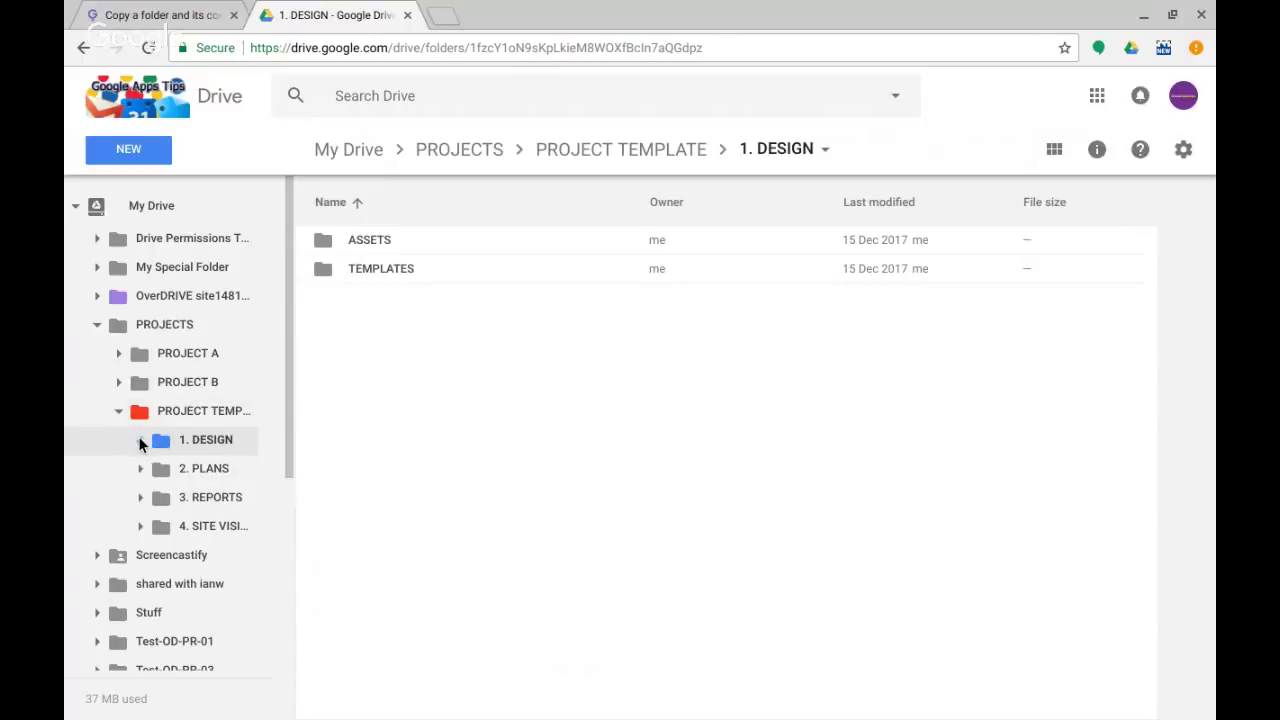
pyautogui.click(141, 440)
pyautogui.click(224, 469)
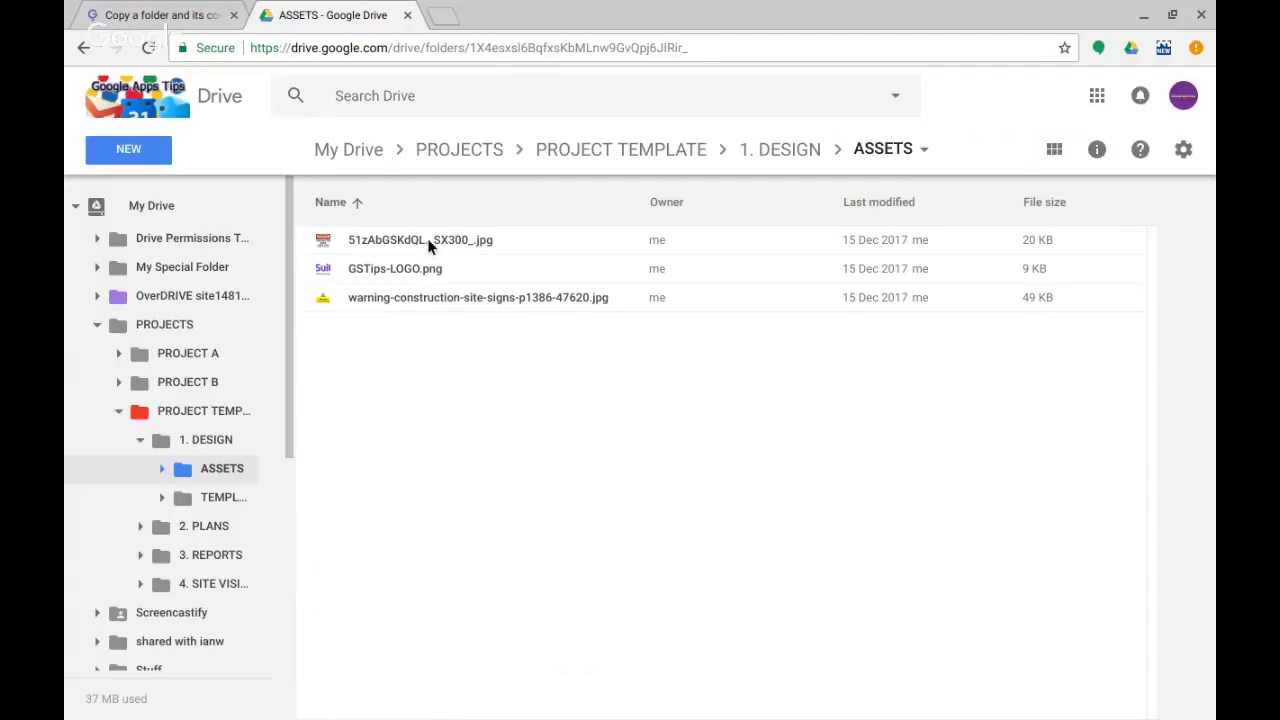
pyautogui.click(224, 498)
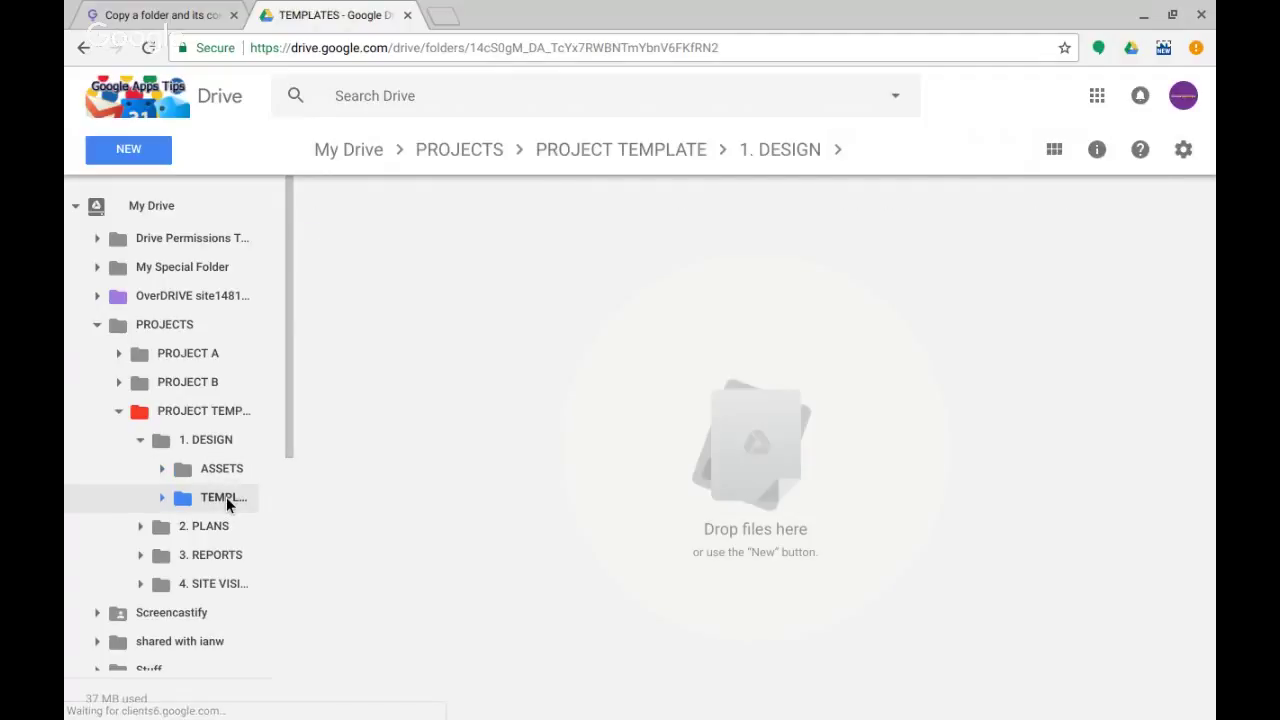
pyautogui.click(216, 524)
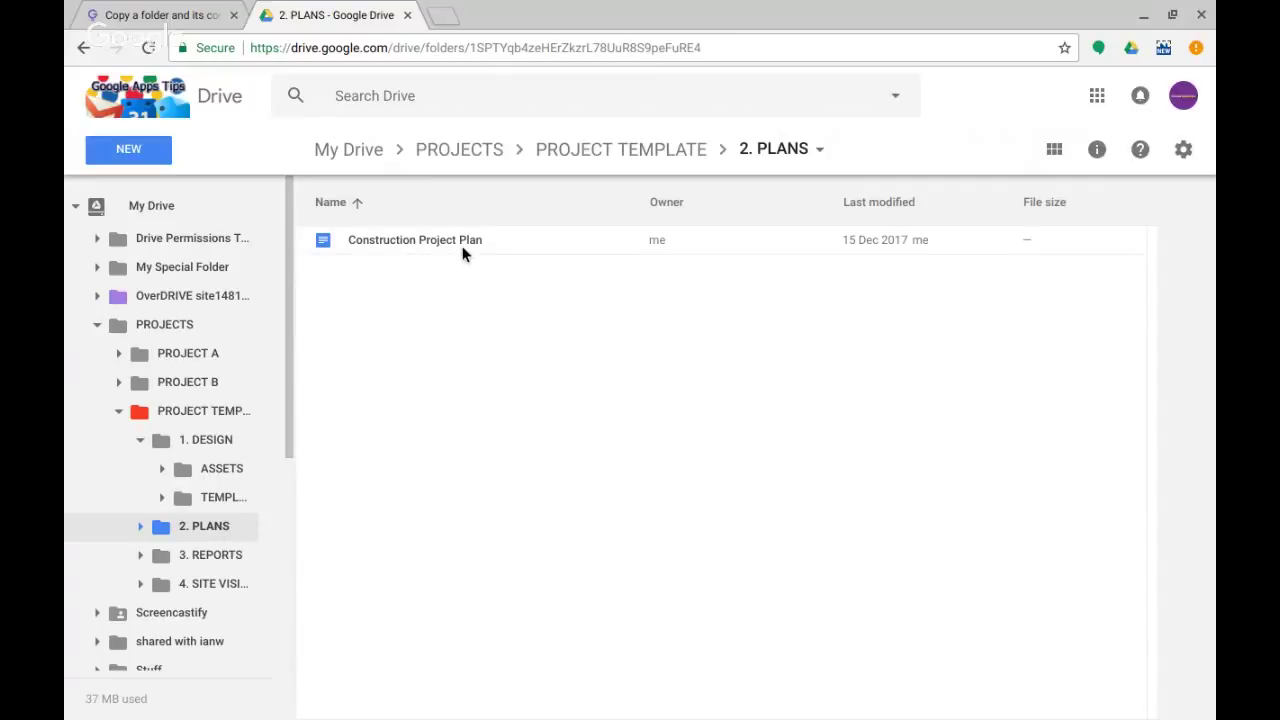
pyautogui.click(220, 553)
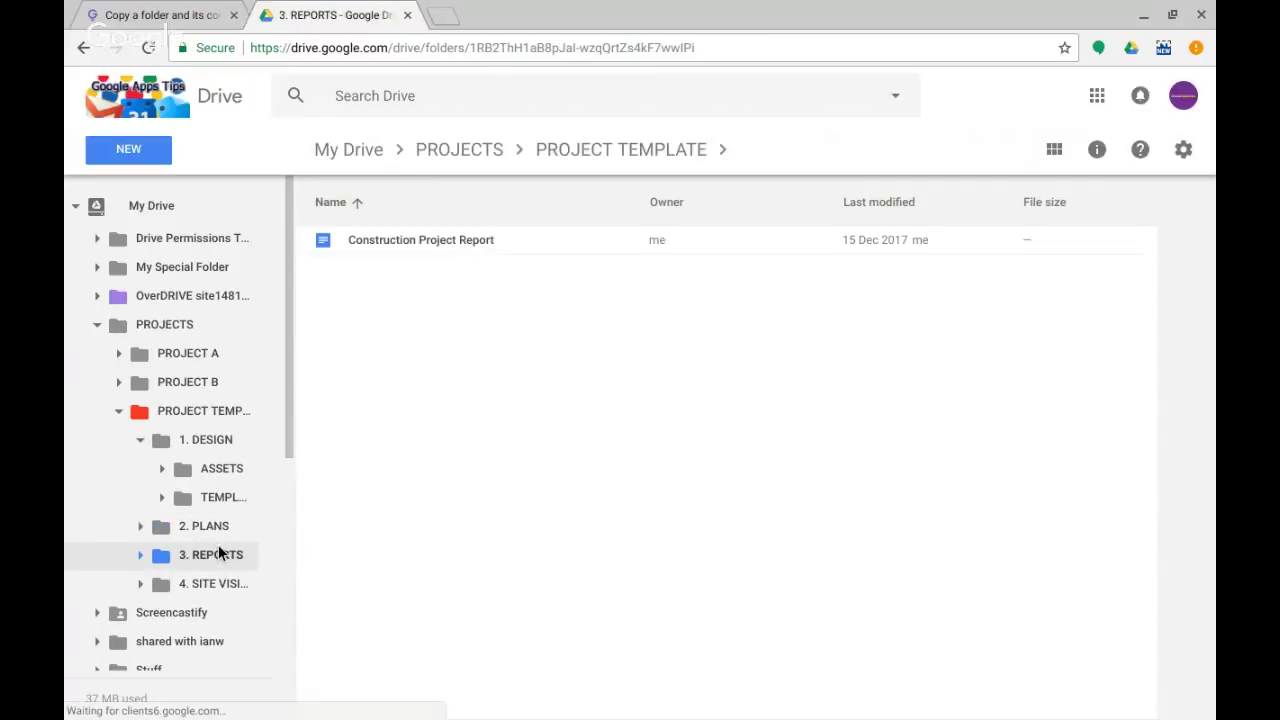
pyautogui.click(214, 583)
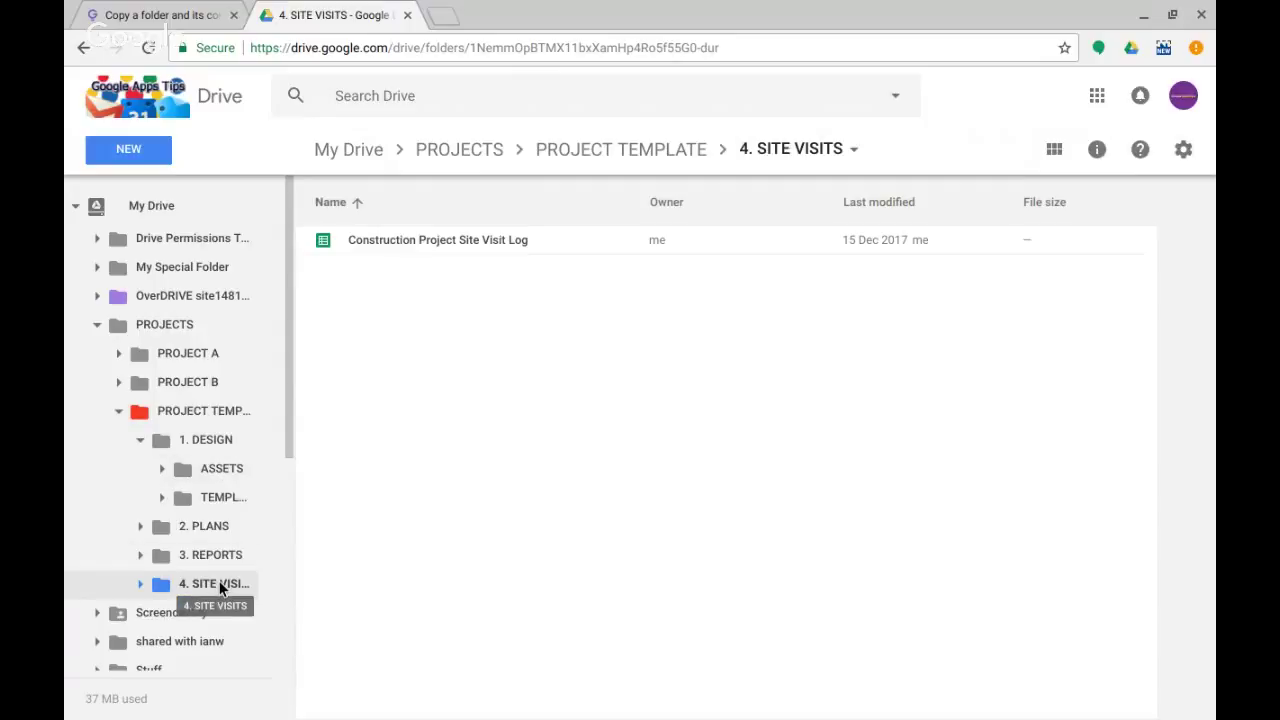
pyautogui.click(200, 411)
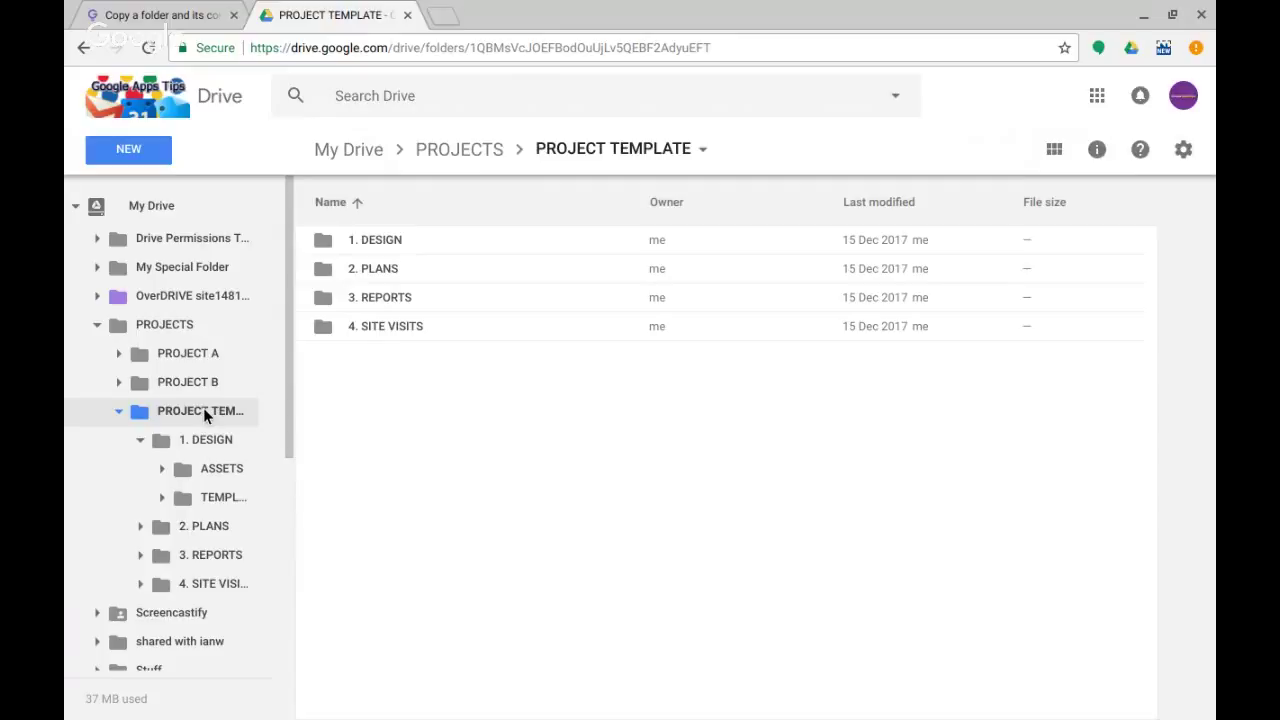
# Step: Return to the Copy Folder page and sign in with Google to reach the copy form
pyautogui.click(183, 14)
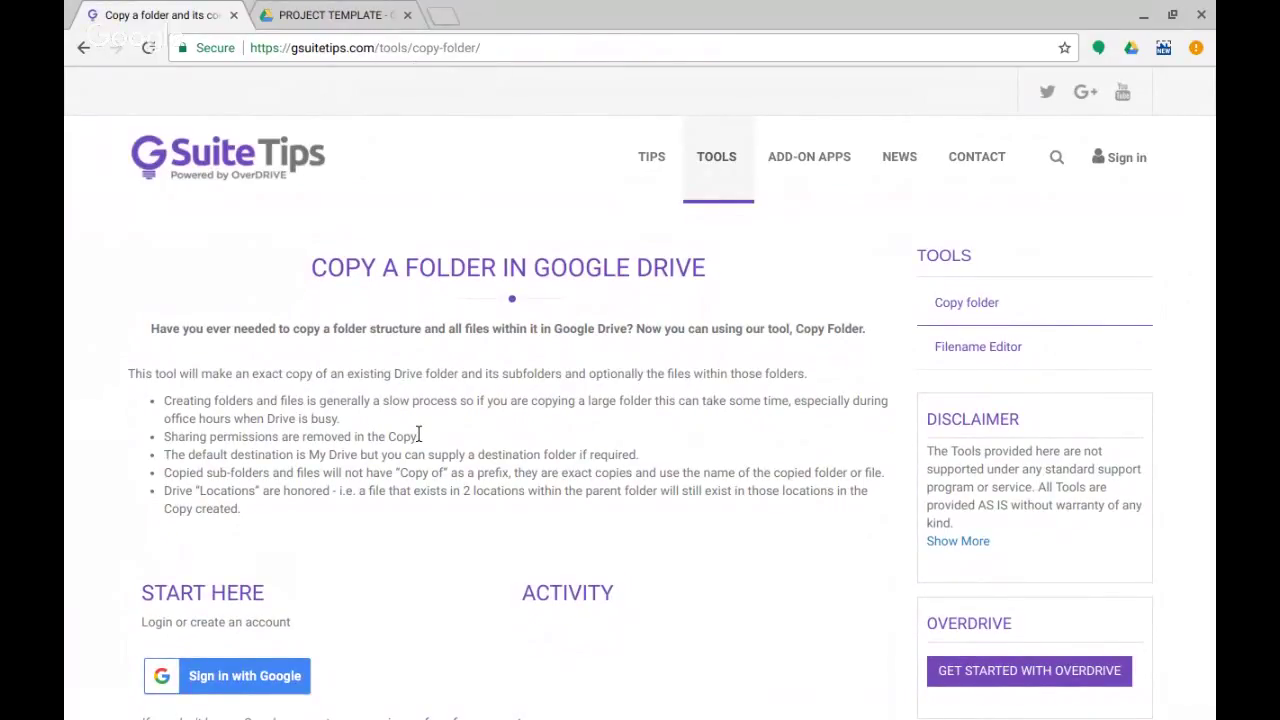
pyautogui.scroll(-3, 418, 435)
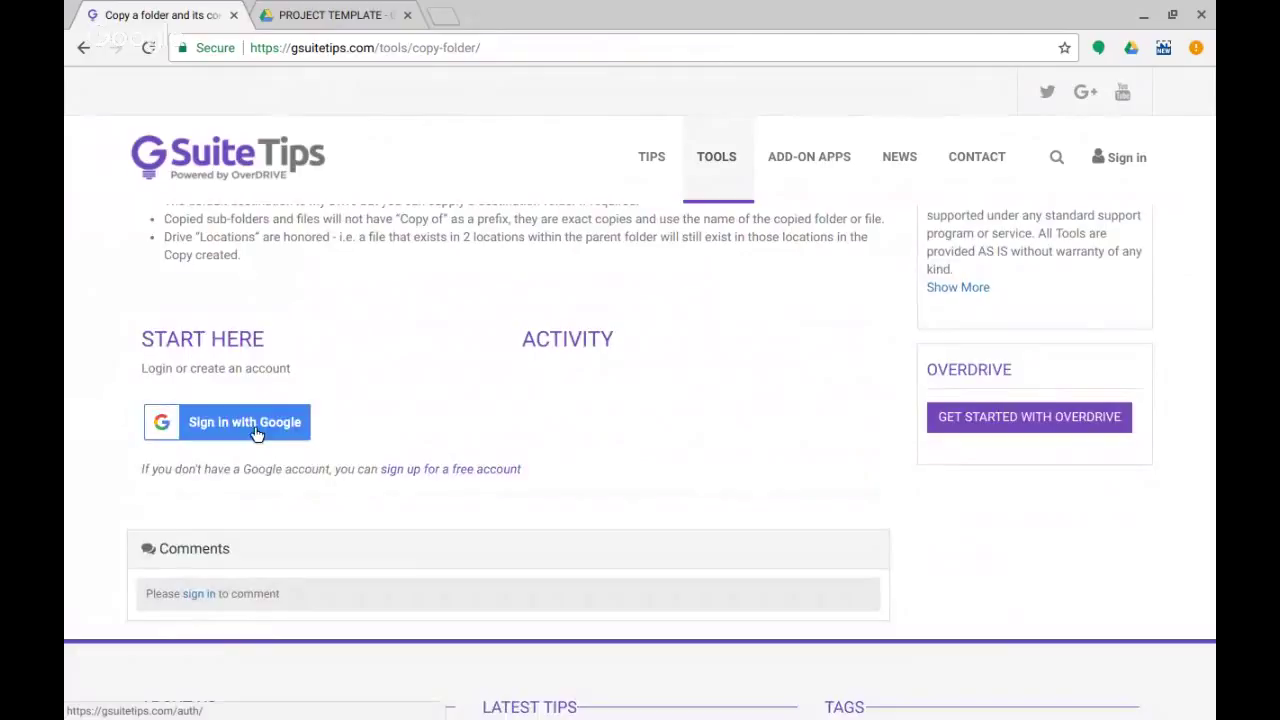
pyautogui.click(262, 424)
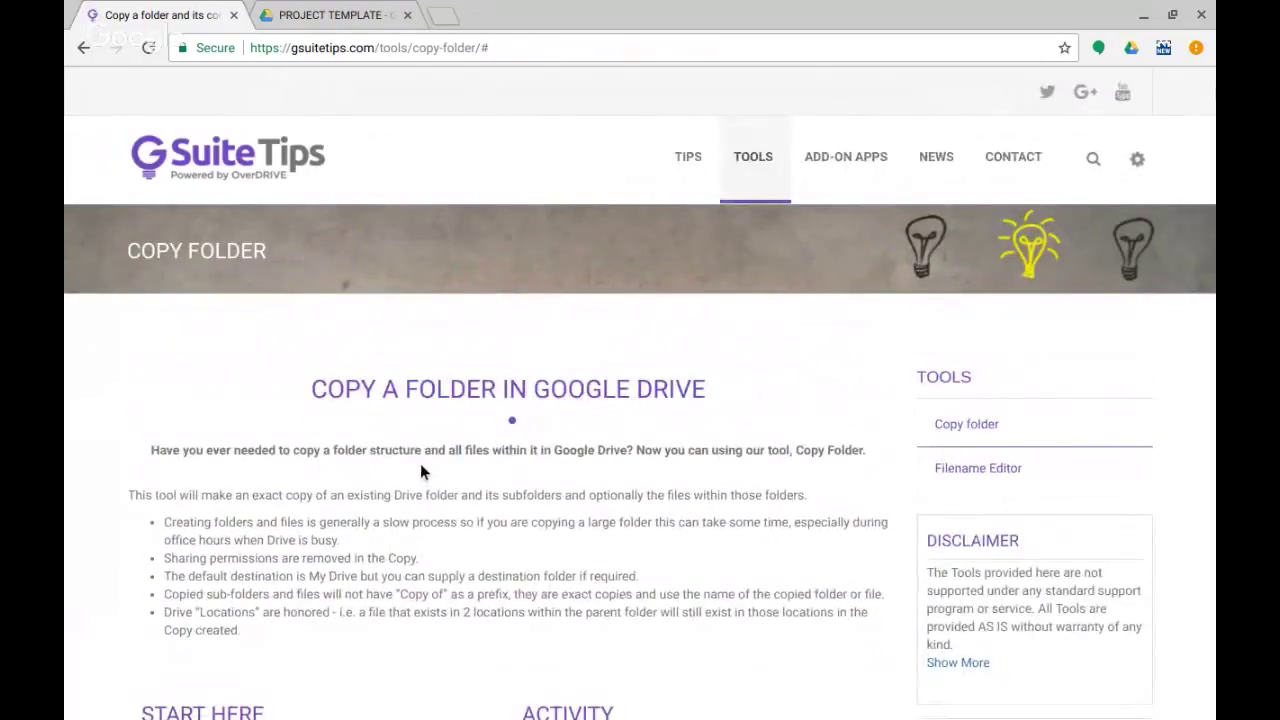
pyautogui.scroll(-3, 418, 474)
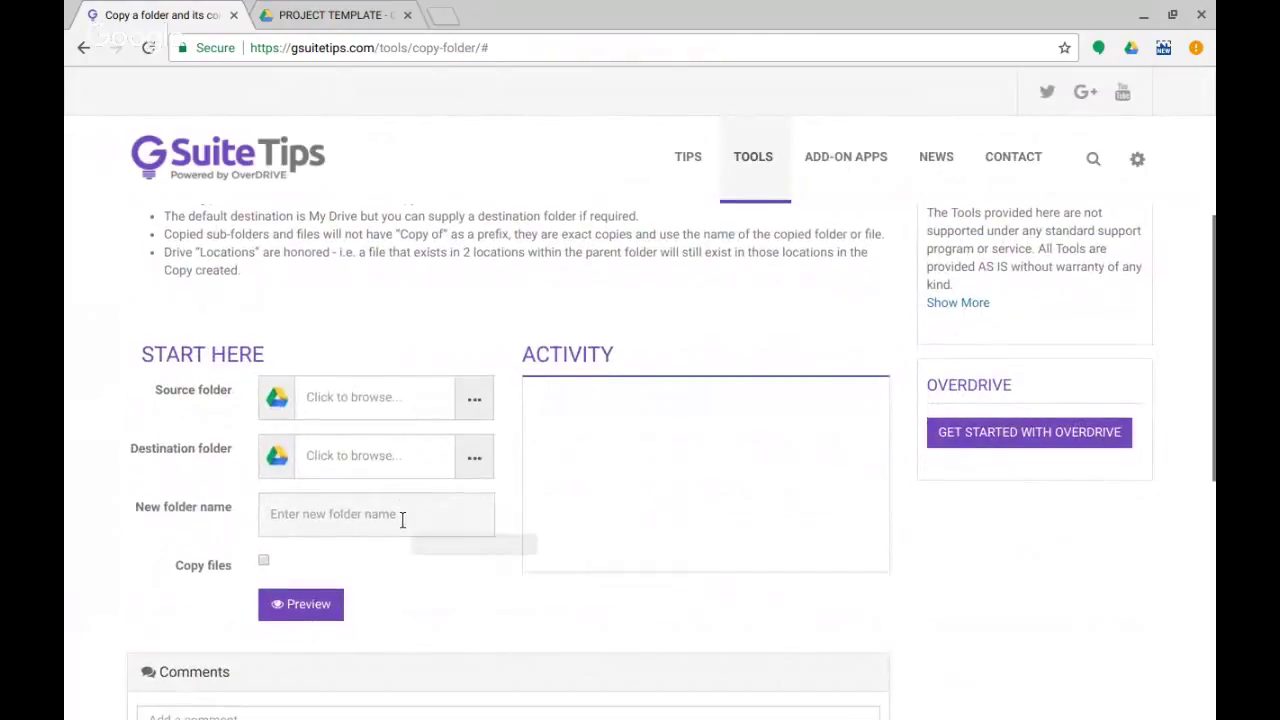
pyautogui.scroll(-1, 400, 517)
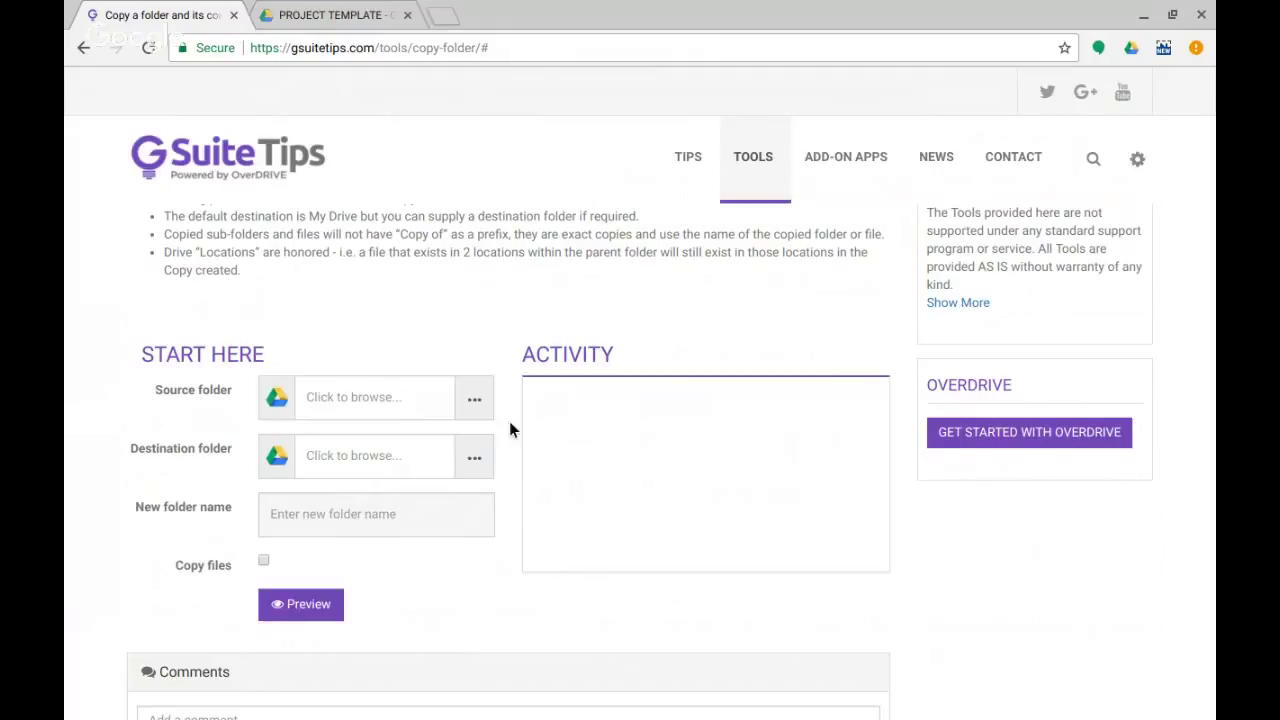
# Step: Choose PROJECT TEMPLATE, inside the PROJECTS folder of My Drive, as the source folder
pyautogui.click(474, 404)
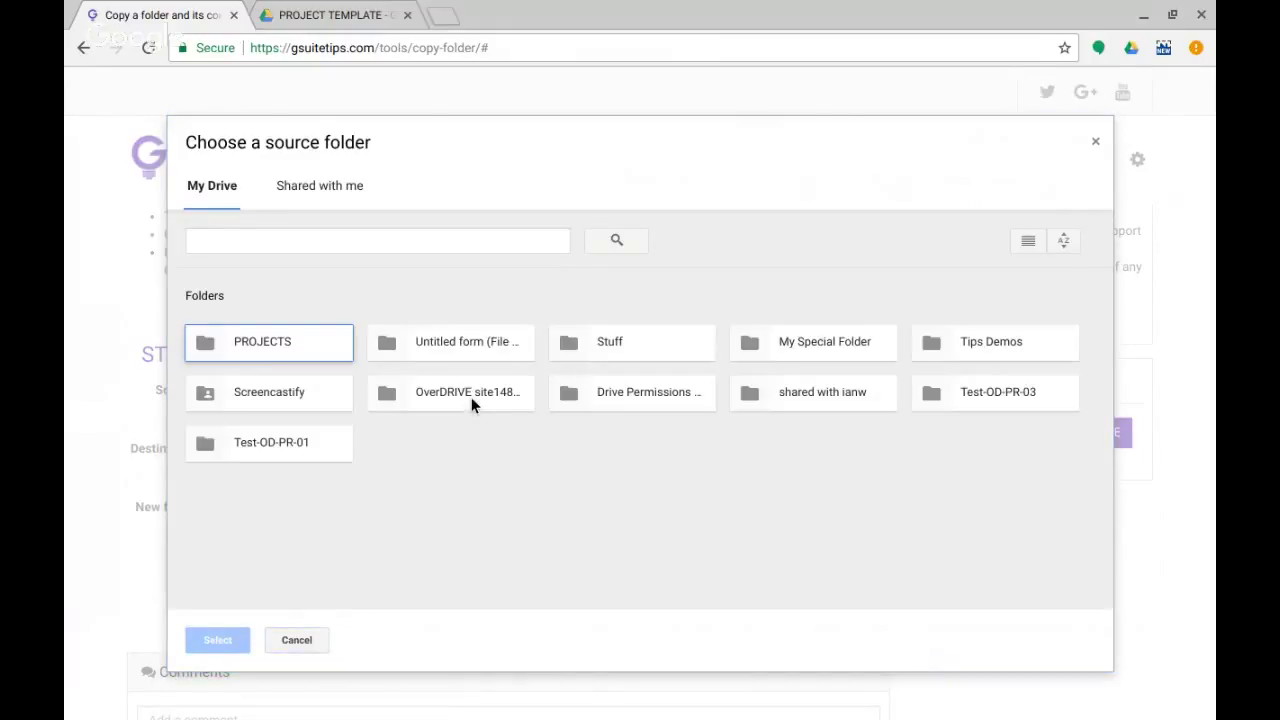
pyautogui.doubleClick(245, 338)
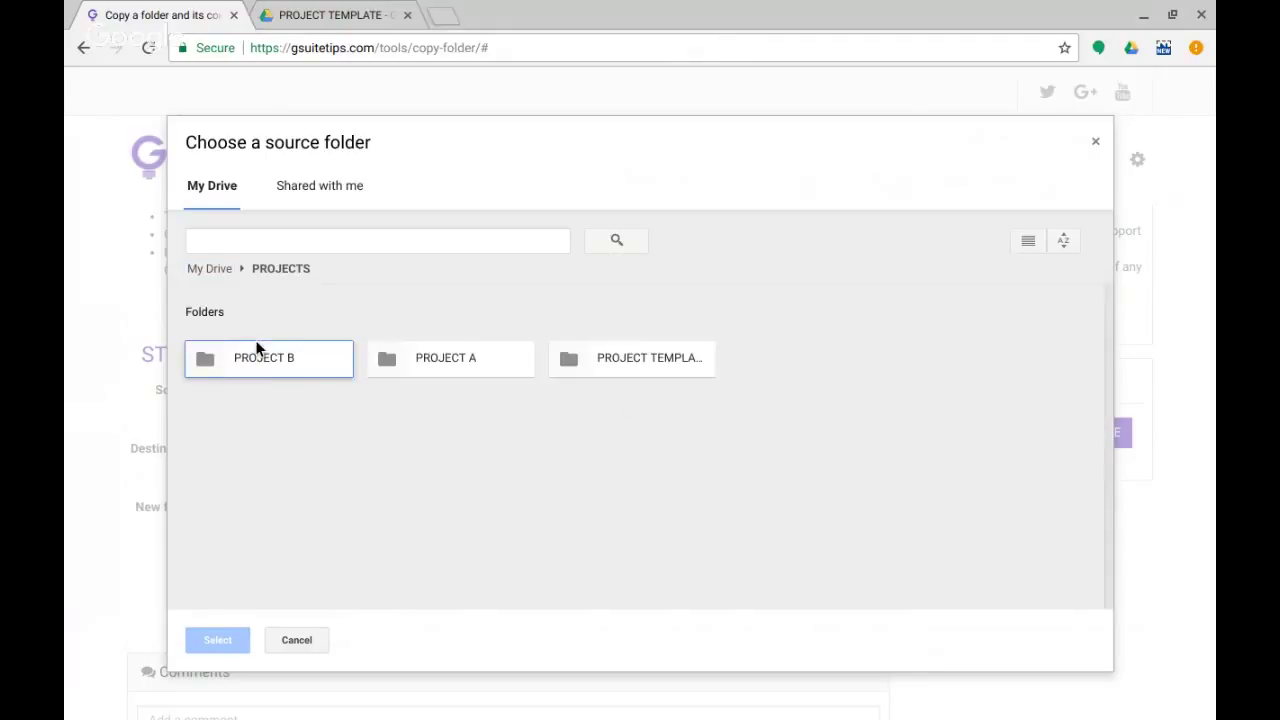
pyautogui.click(660, 364)
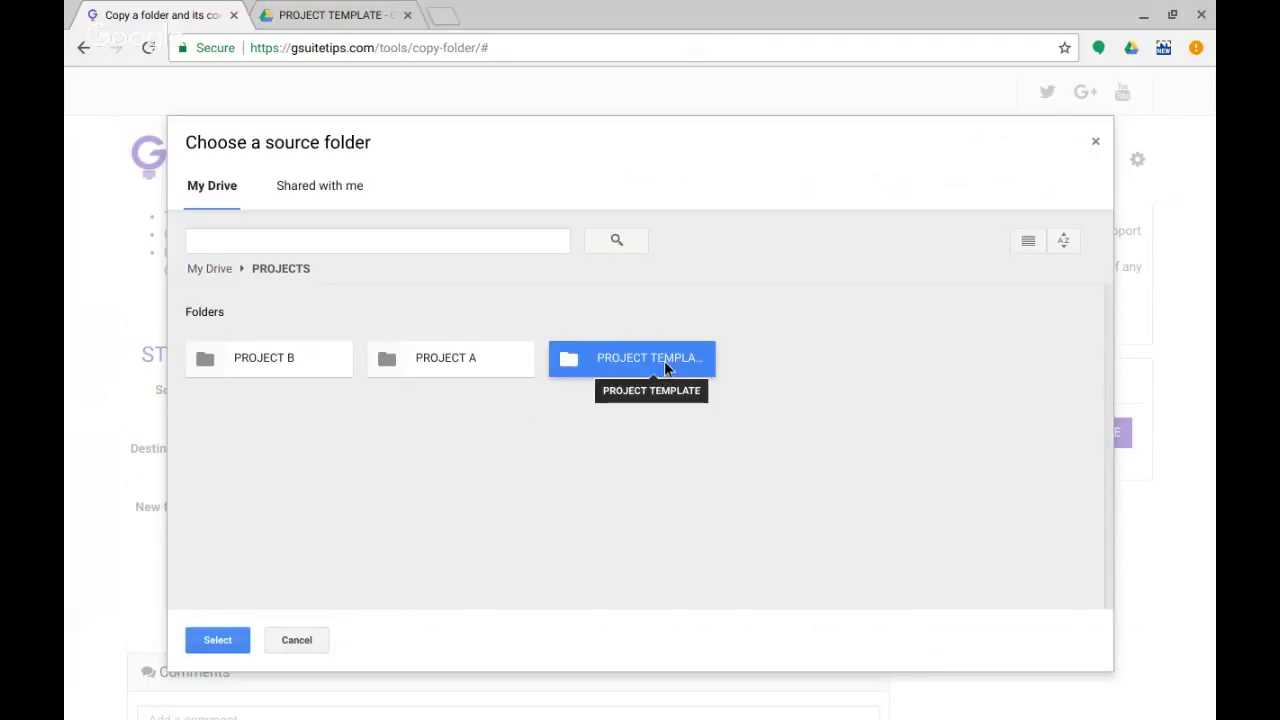
pyautogui.click(210, 642)
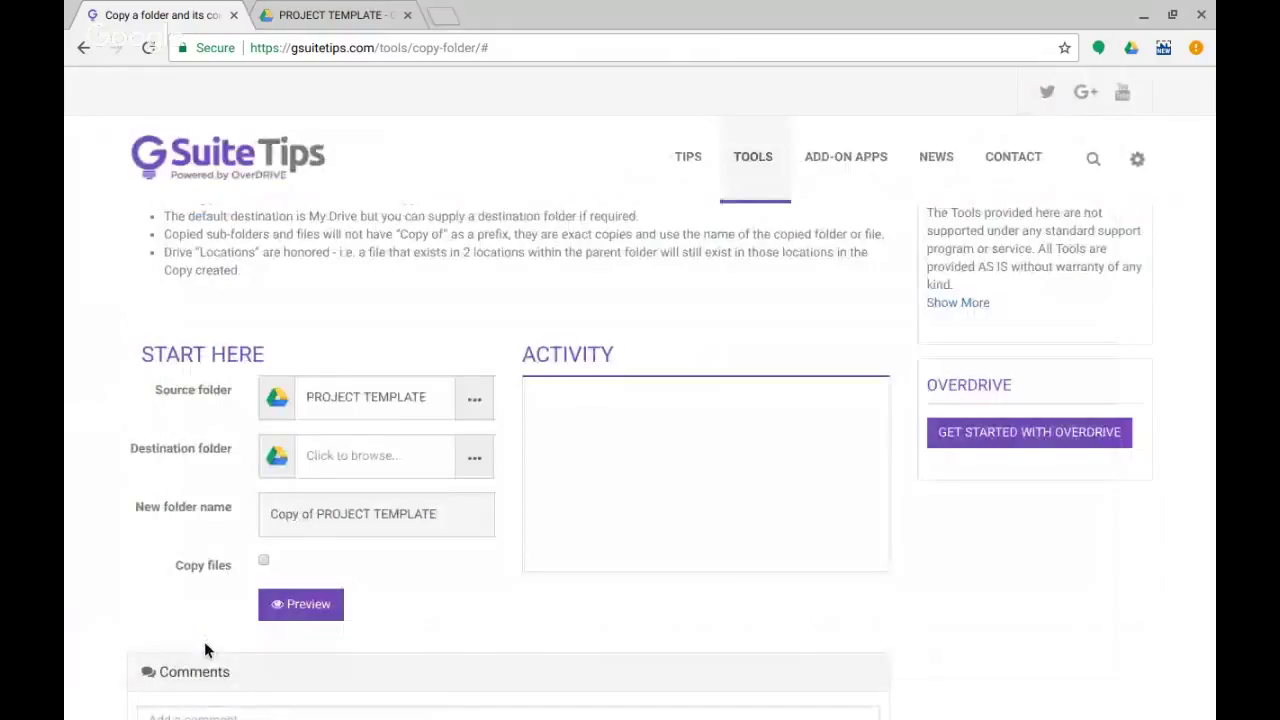
# Step: Choose the PROJECTS folder in My Drive as the destination folder
pyautogui.click(478, 459)
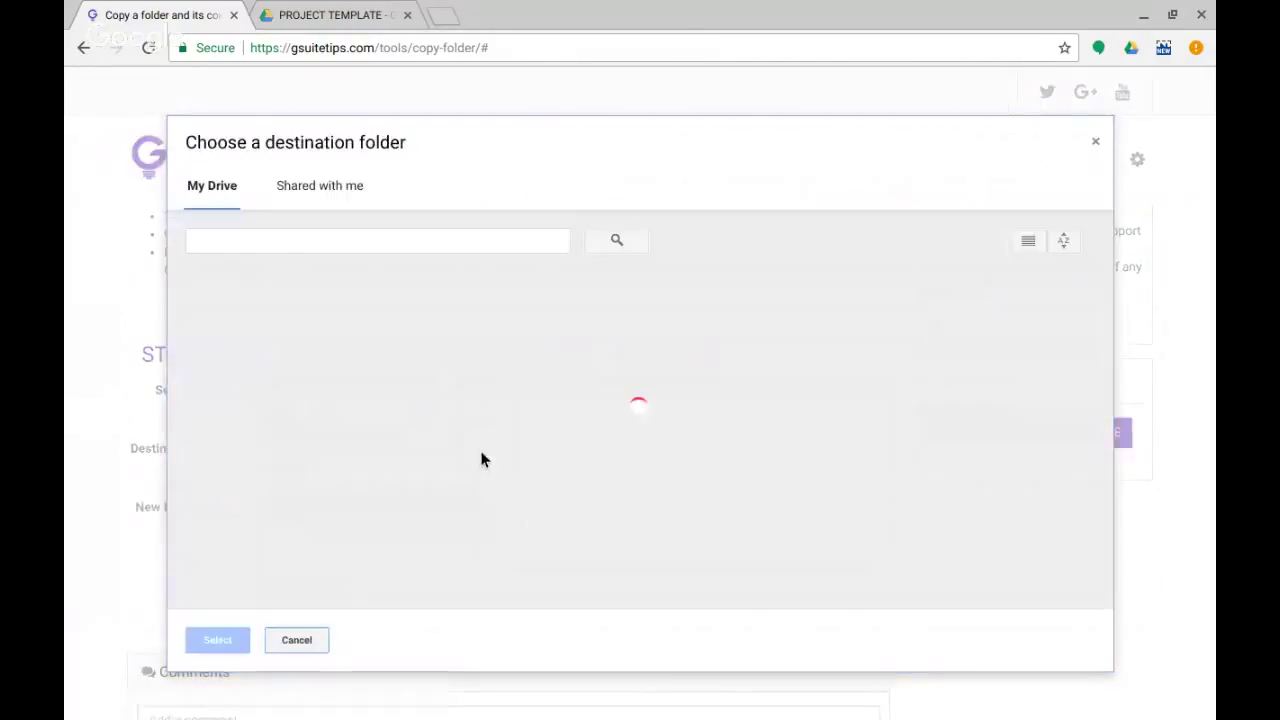
pyautogui.click(285, 342)
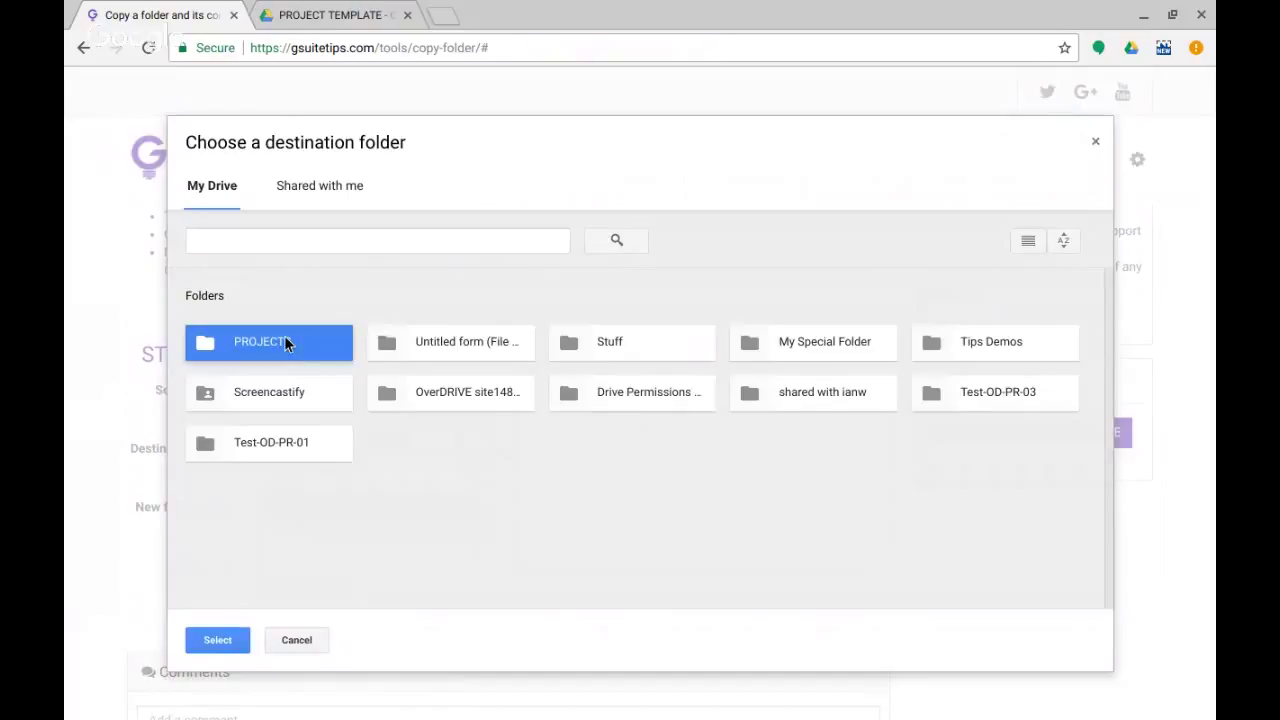
pyautogui.click(215, 640)
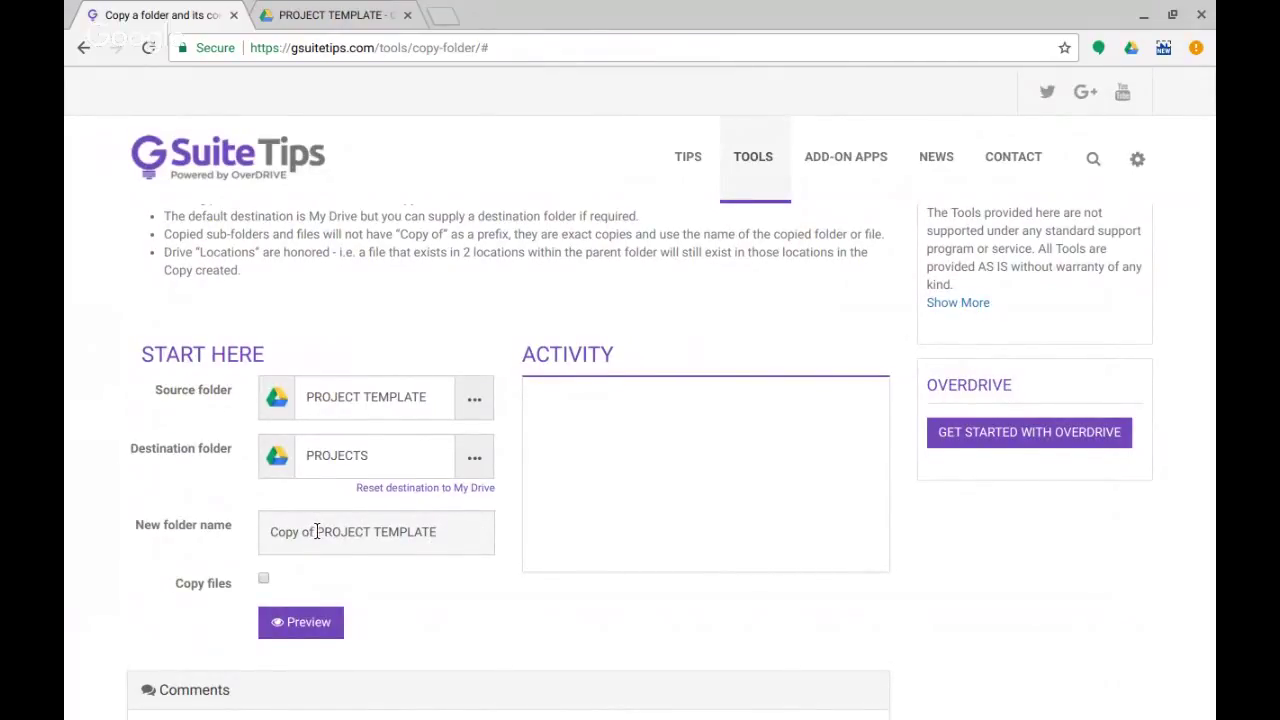
# Step: Set the new folder name to PROJECT X
pyautogui.moveTo(317, 532); pyautogui.dragTo(224, 528)
pyautogui.press('BackSpace')
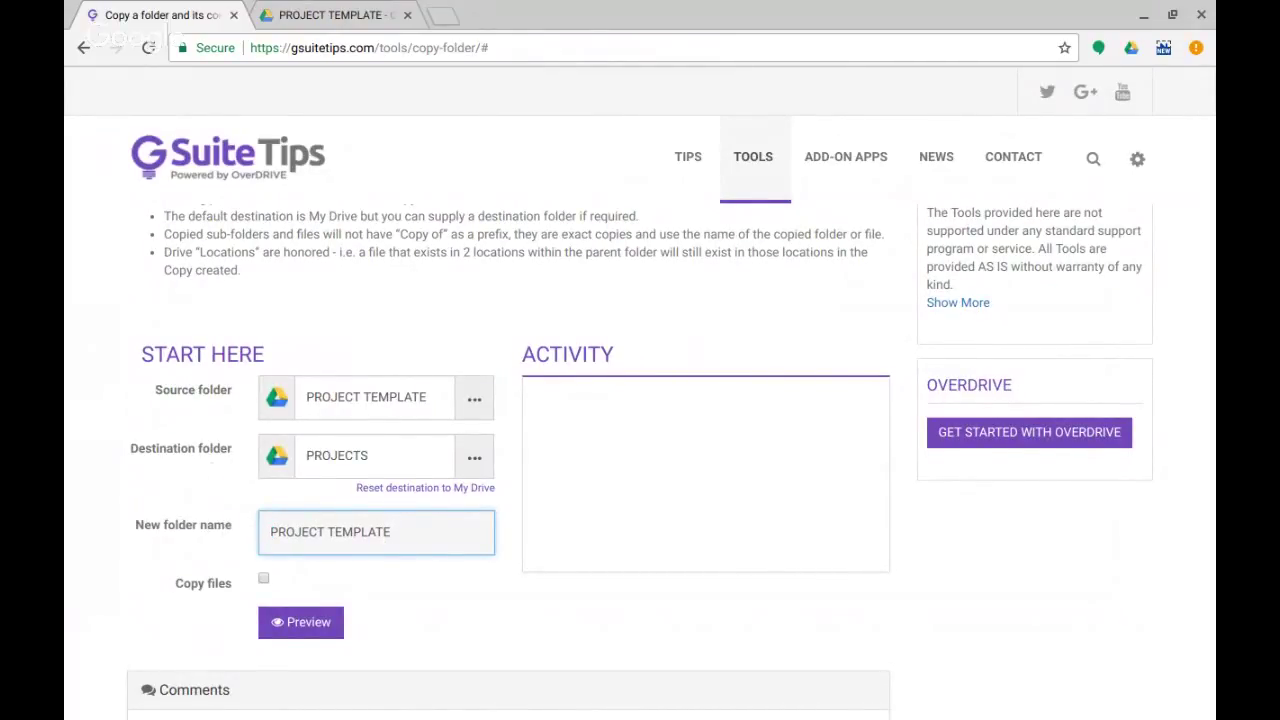
pyautogui.doubleClick(355, 517)
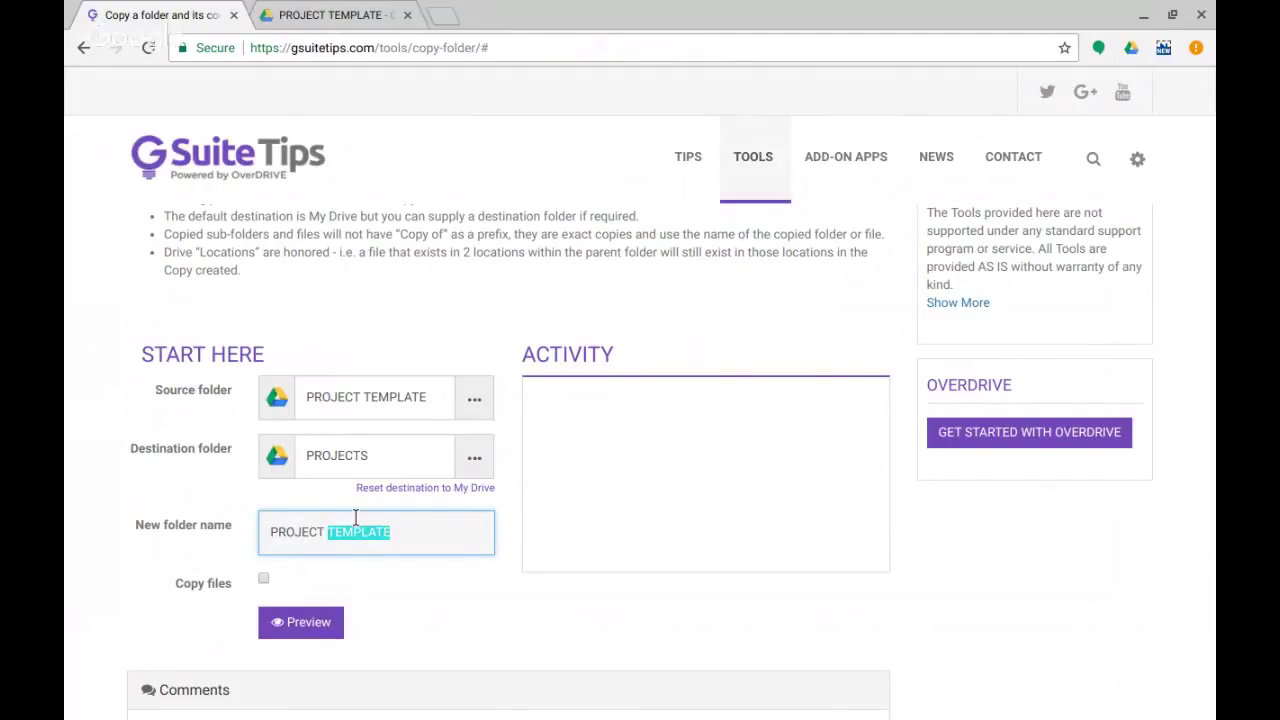
pyautogui.write('X')
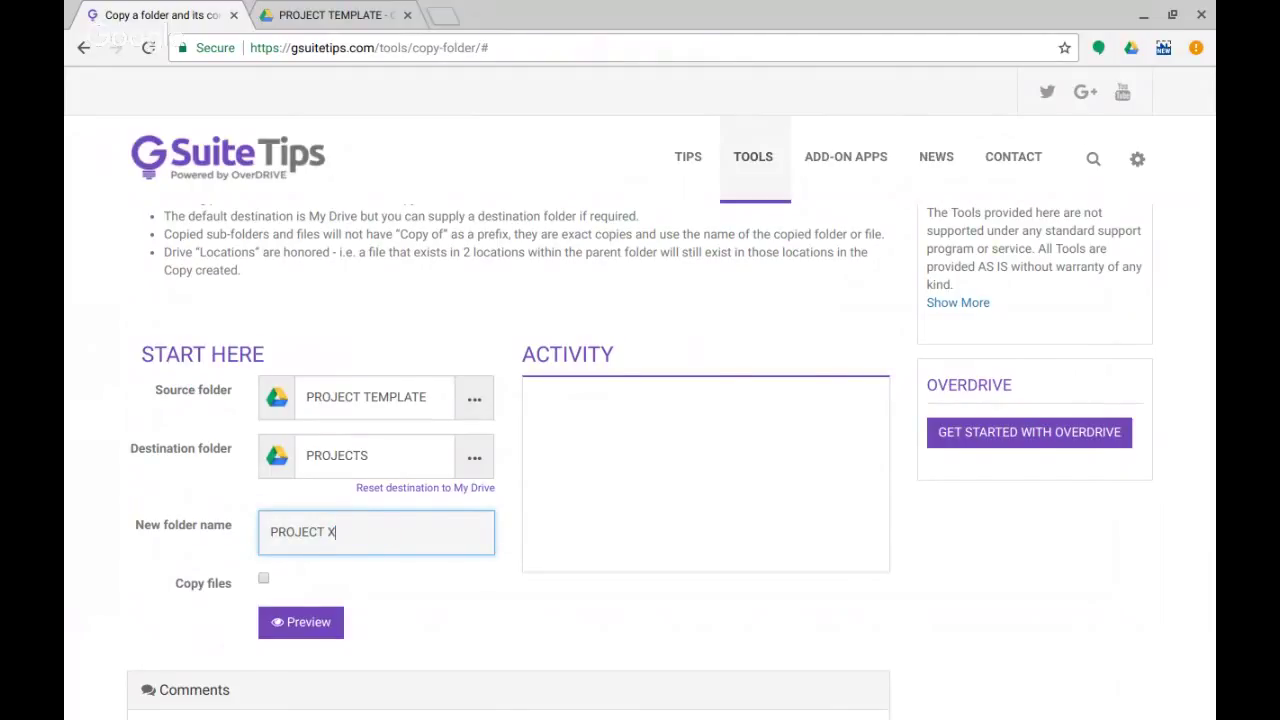
pyautogui.click(371, 589)
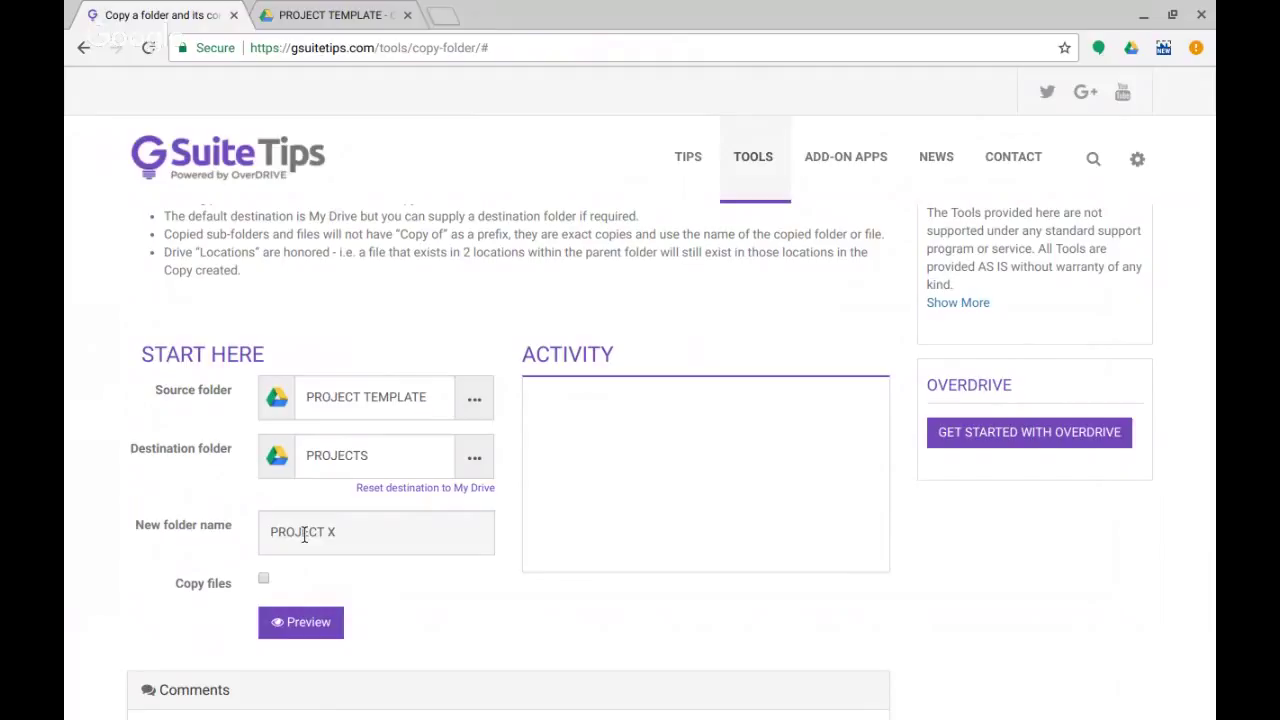
# Step: Include the files in the copy and preview the folders and files that the operation covers
pyautogui.click(263, 580)
pyautogui.click(310, 624)
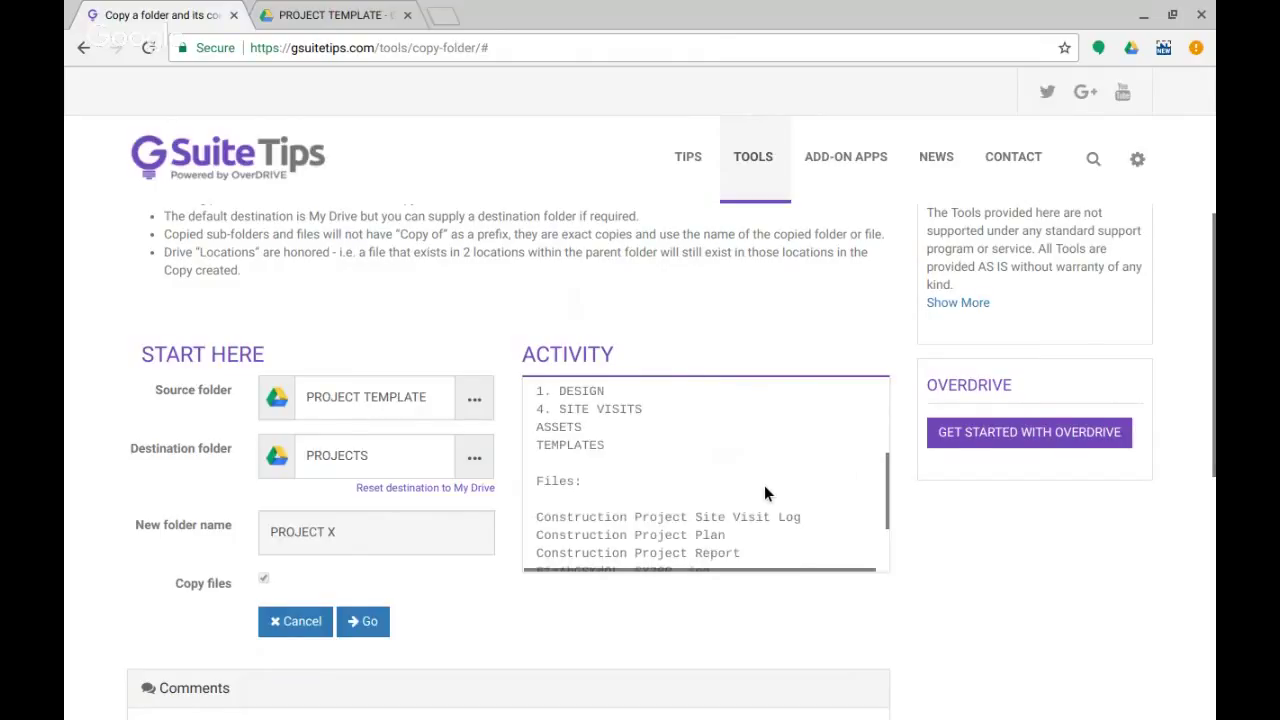
pyautogui.scroll(-1, 632, 502)
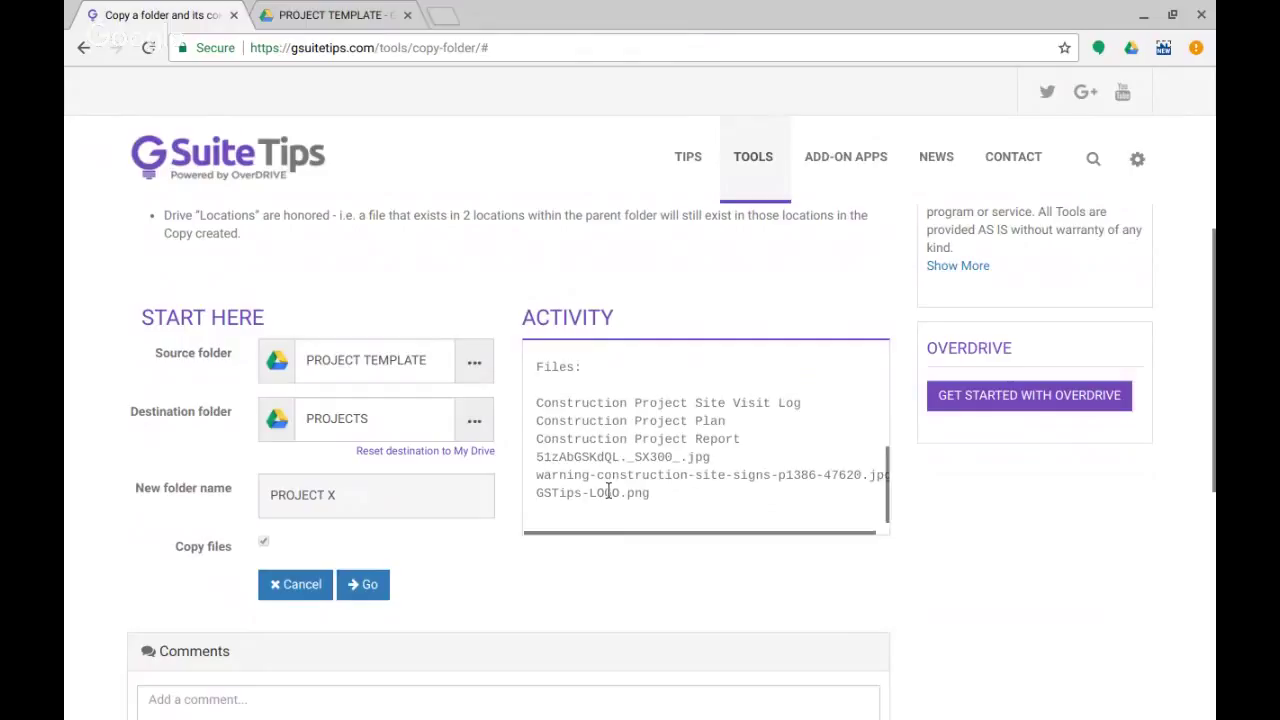
pyautogui.scroll(1, 608, 492)
pyautogui.scroll(3, 607, 488)
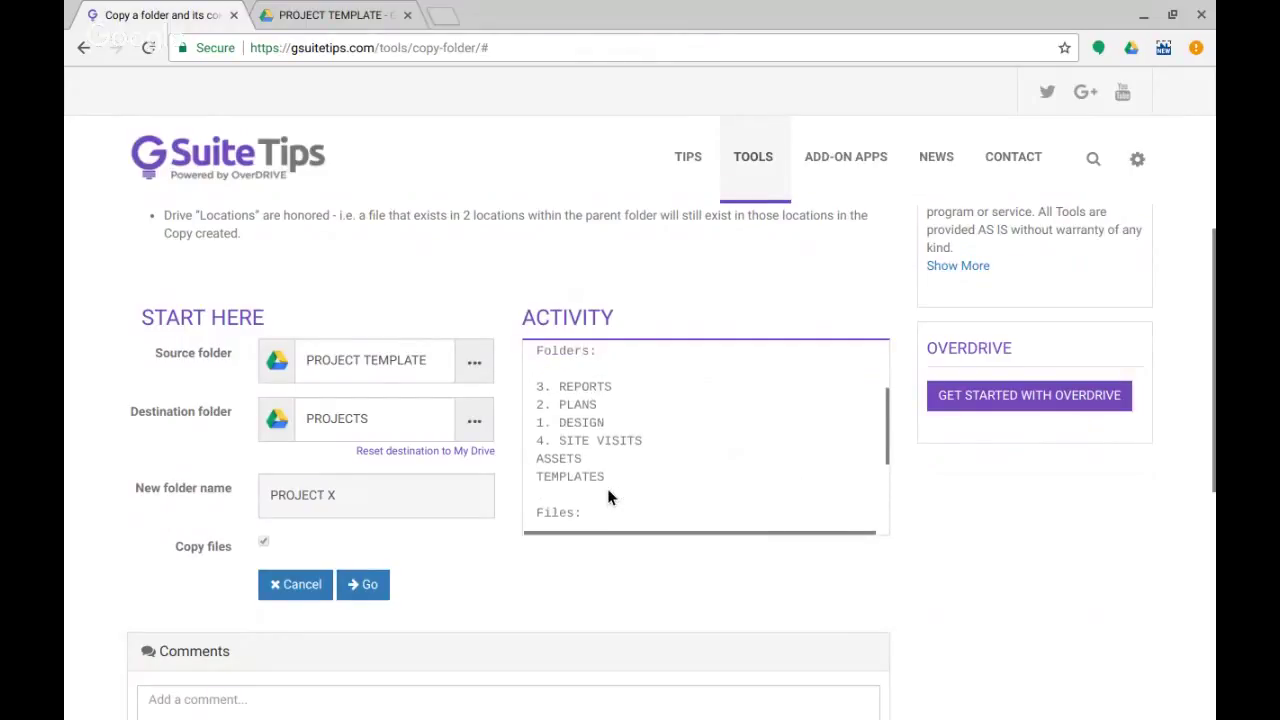
pyautogui.scroll(1, 608, 496)
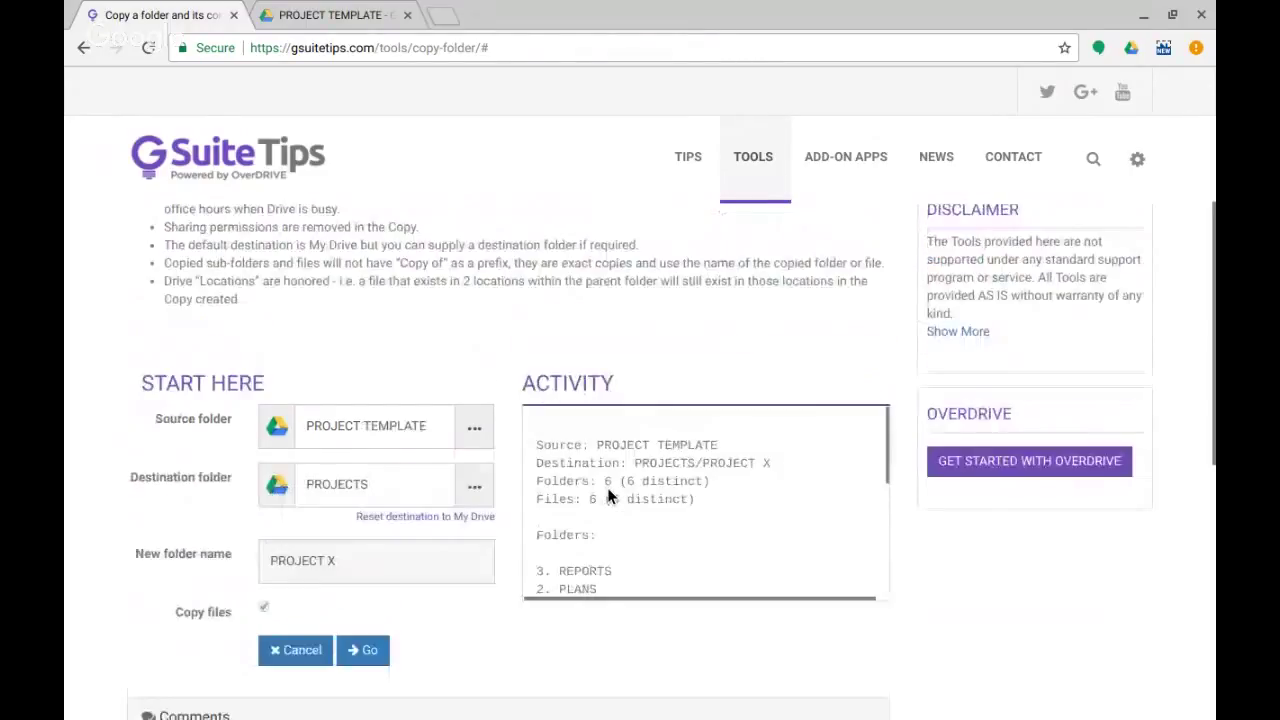
pyautogui.scroll(-1, 608, 495)
pyautogui.scroll(-1, 494, 614)
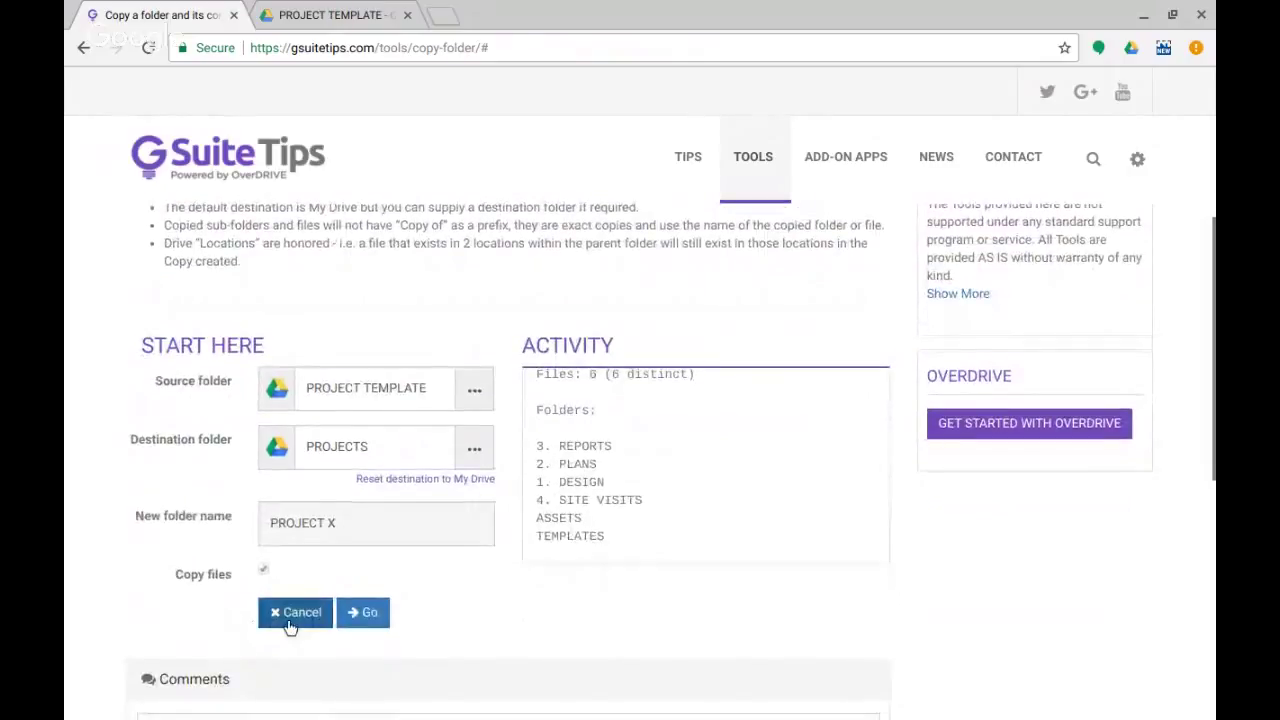
# Step: Run the copy of PROJECT TEMPLATE and locate the new PROJECT X folder inside PROJECTS in Google Drive
pyautogui.click(370, 613)
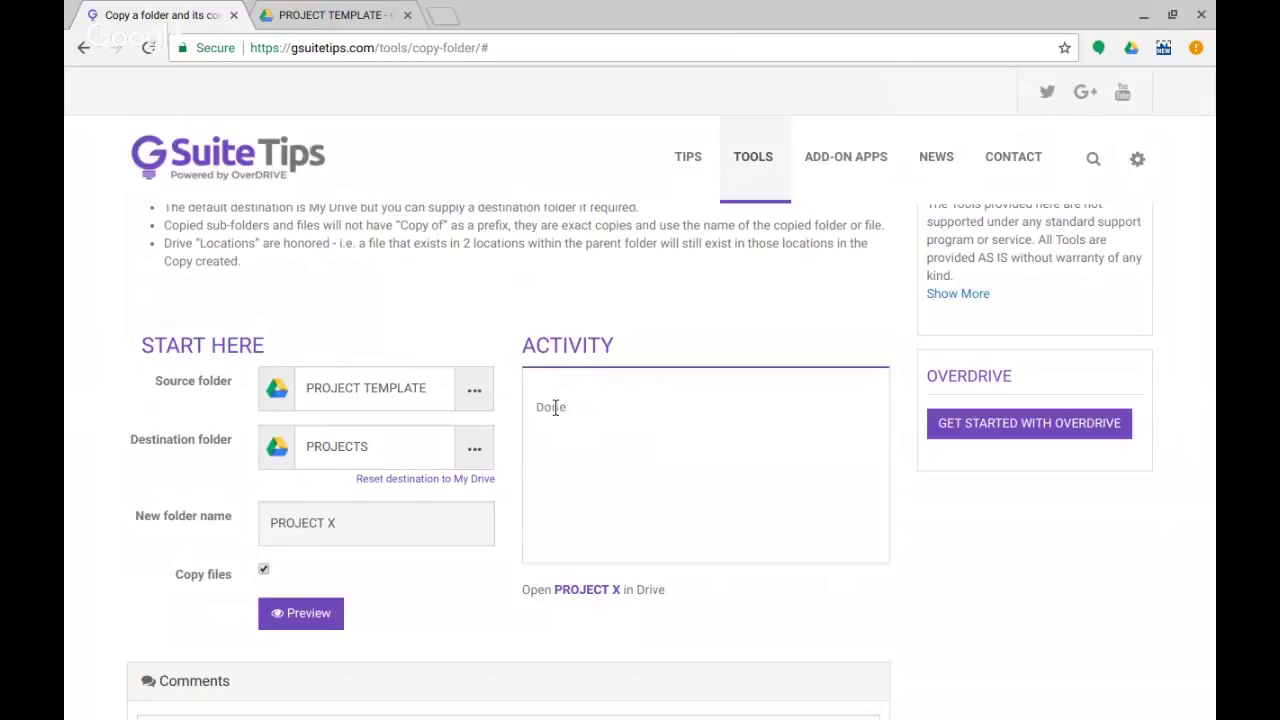
pyautogui.click(301, 14)
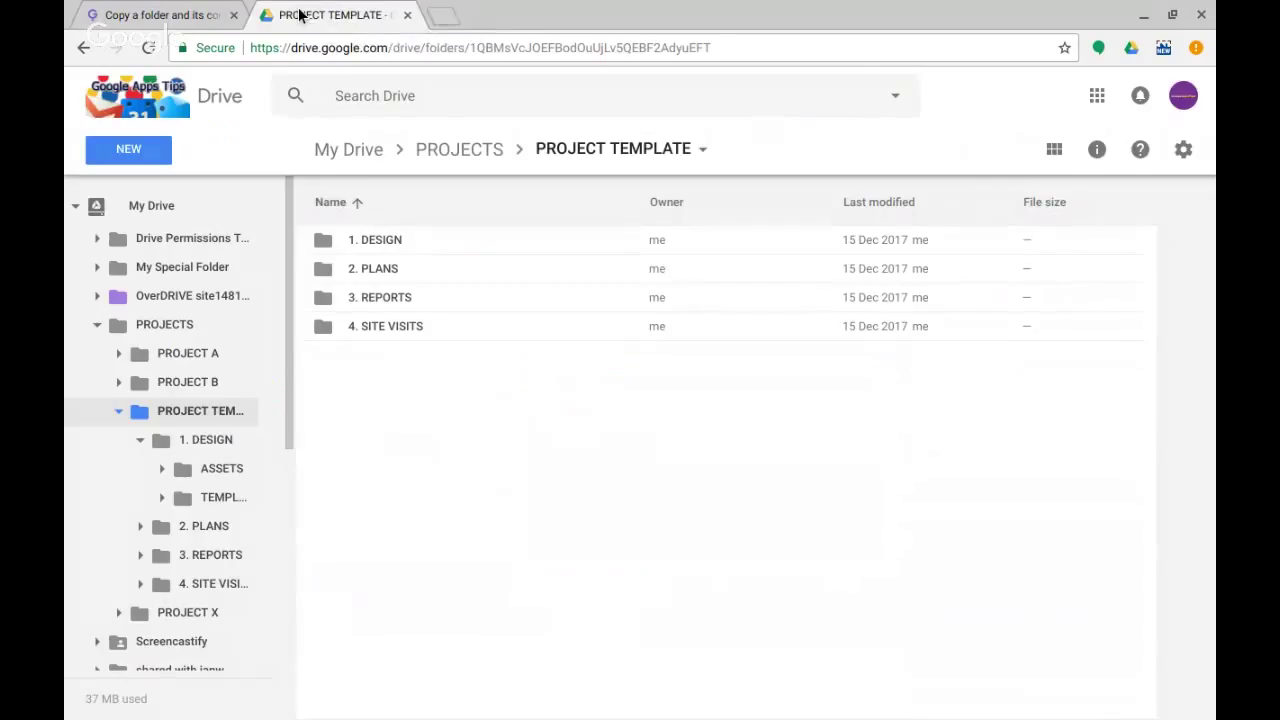
pyautogui.click(447, 152)
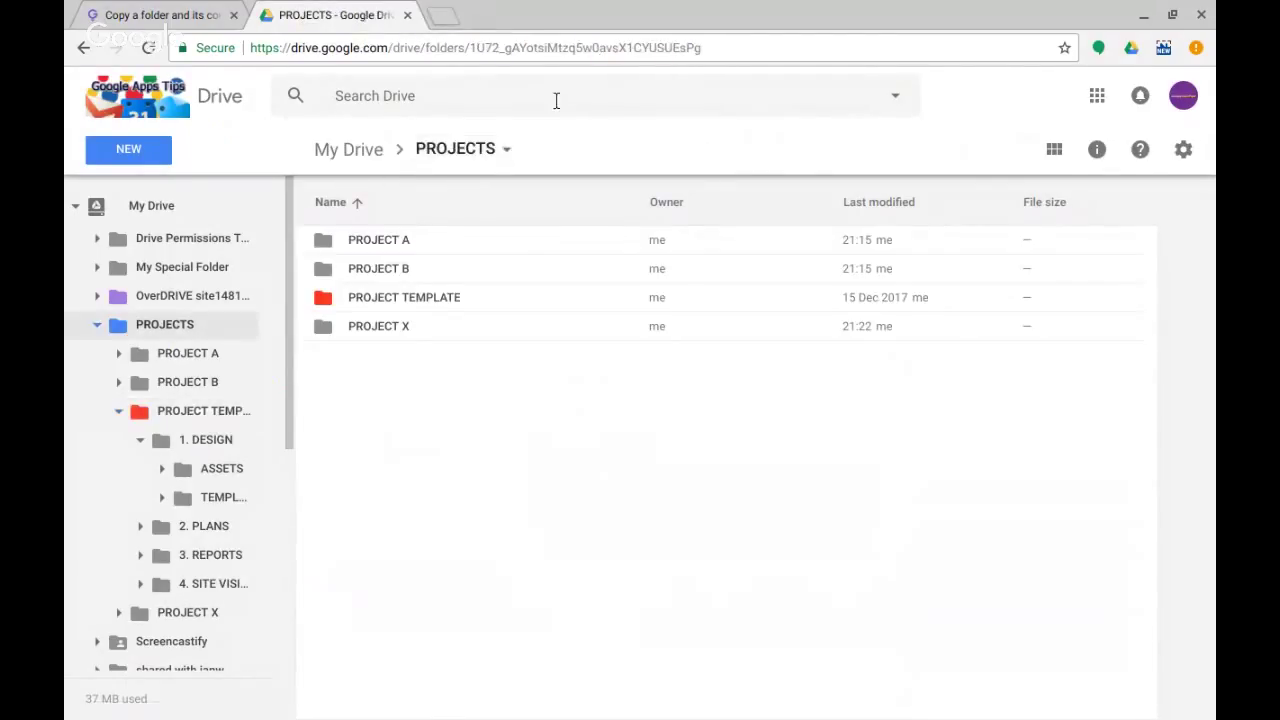
pyautogui.click(375, 326)
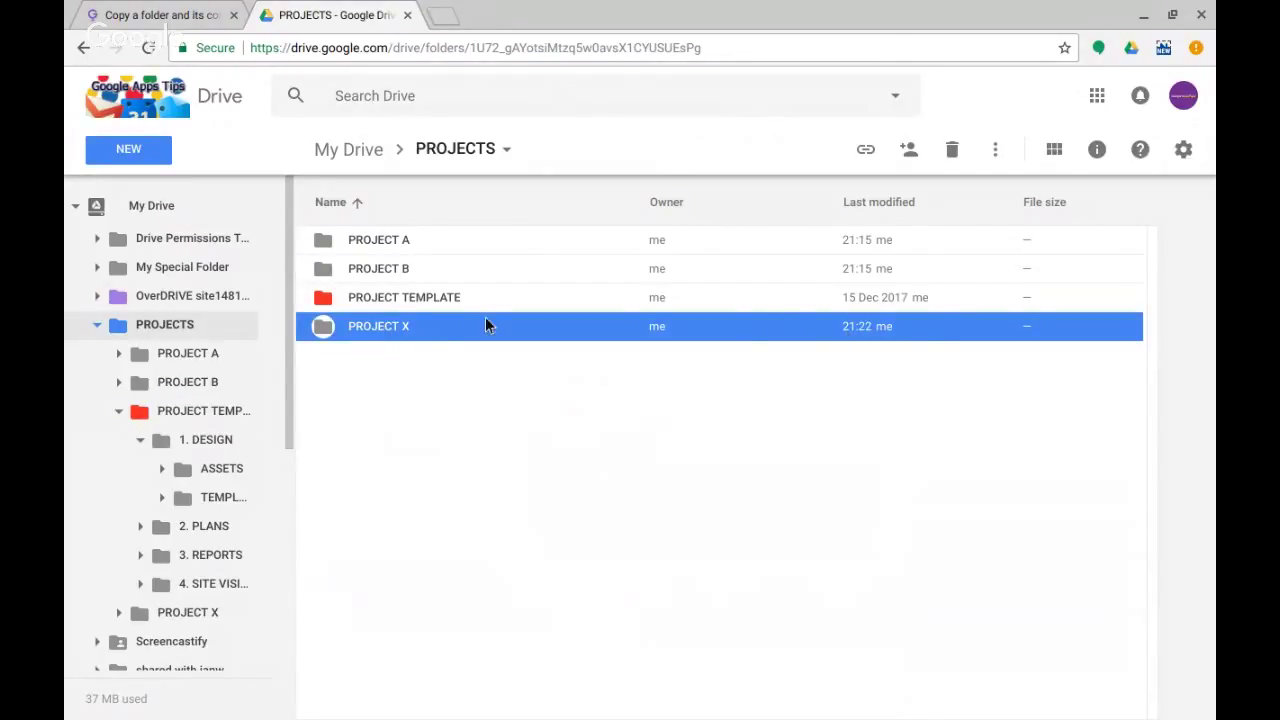
# Step: Examine the copied contents of PROJECT X: the ASSETS and TEMPLATES subfolders of 1. DESIGN, plus 2. PLANS, 3. REPORTS and 4. SITE VISITS
pyautogui.click(119, 411)
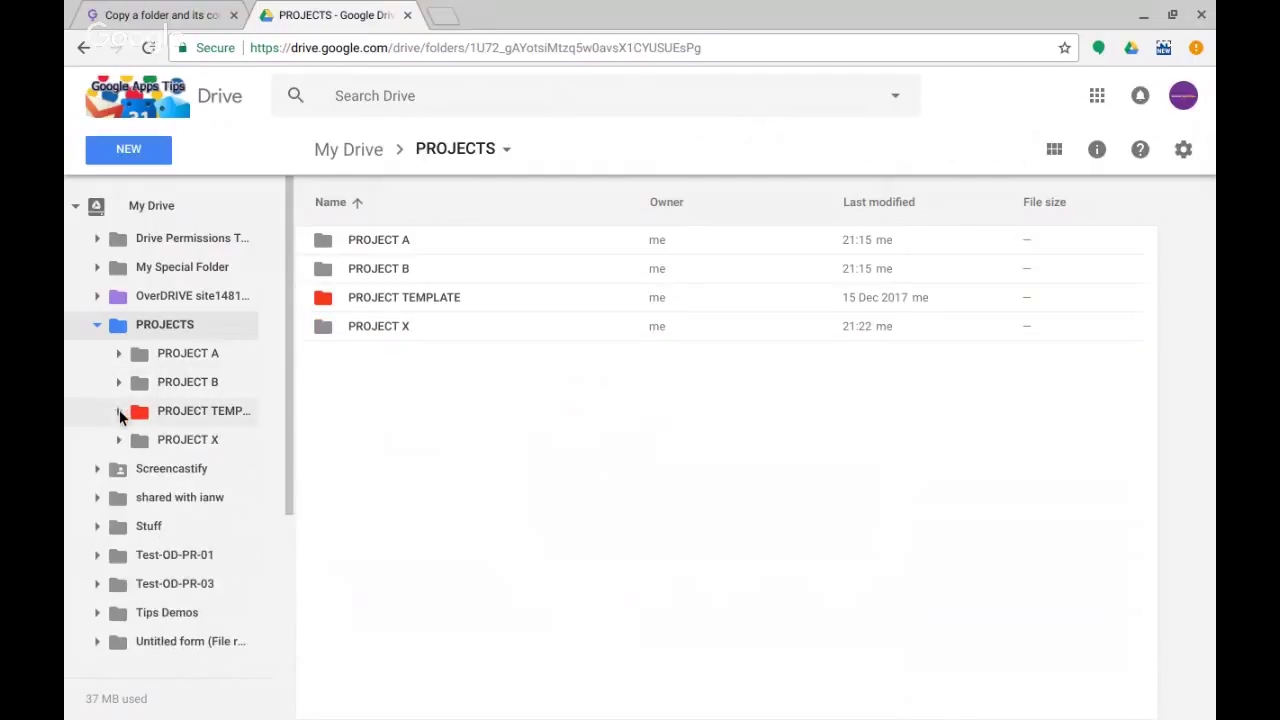
pyautogui.click(119, 440)
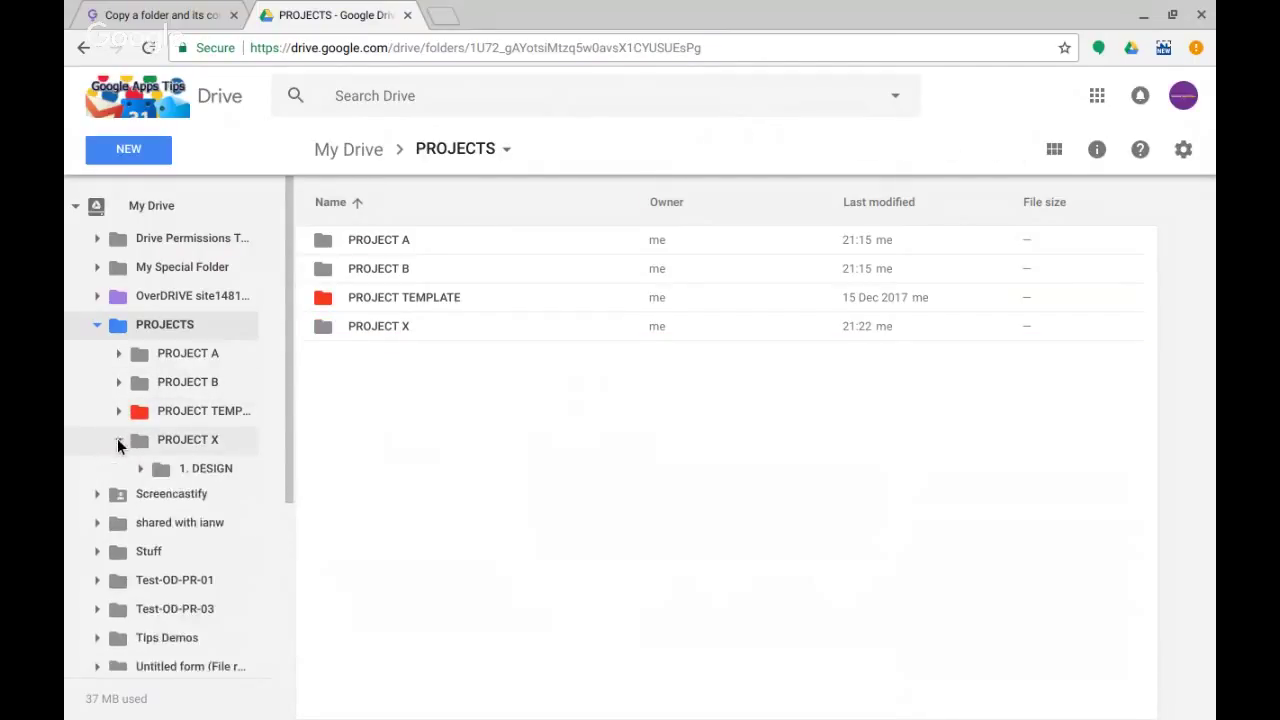
pyautogui.click(140, 468)
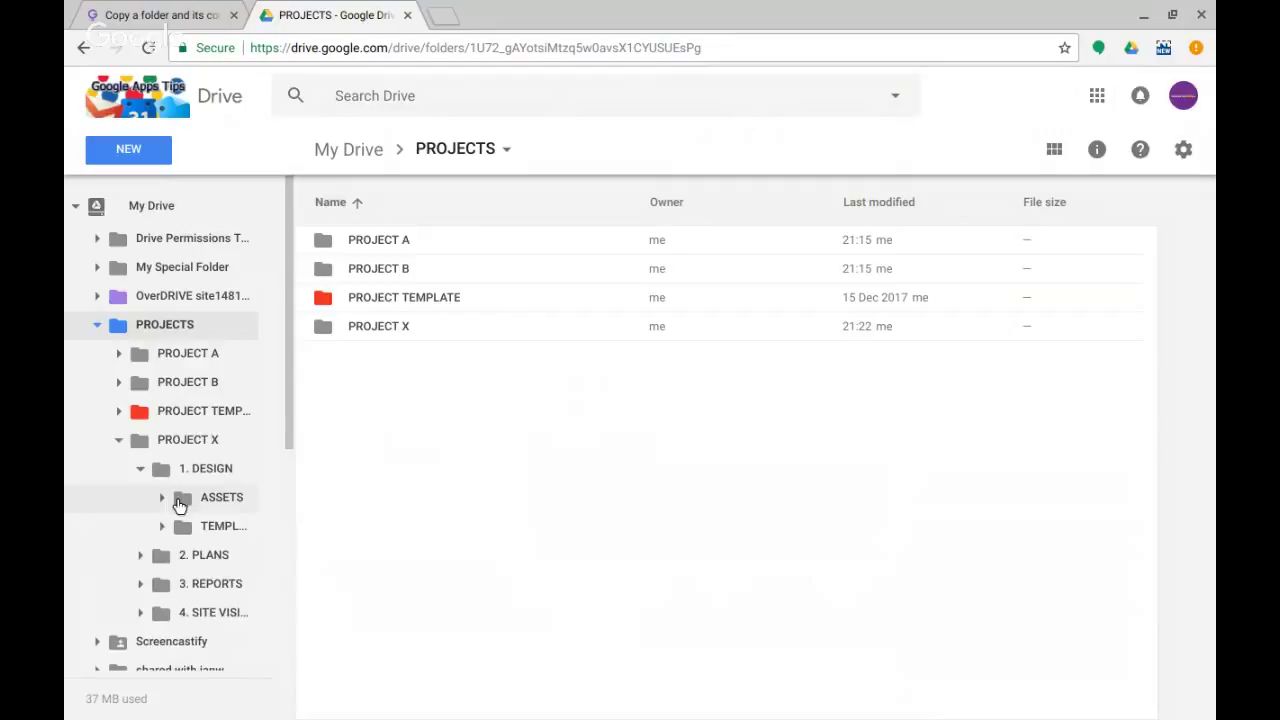
pyautogui.click(236, 502)
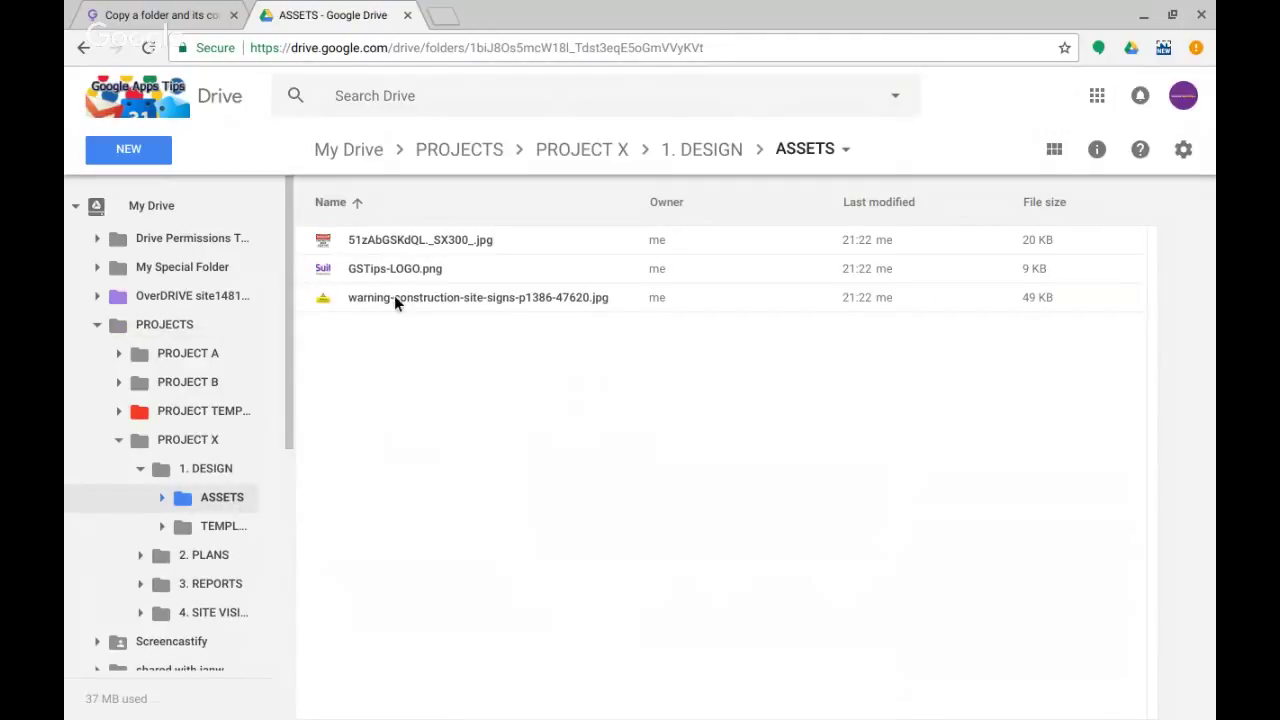
pyautogui.click(162, 527)
pyautogui.click(212, 555)
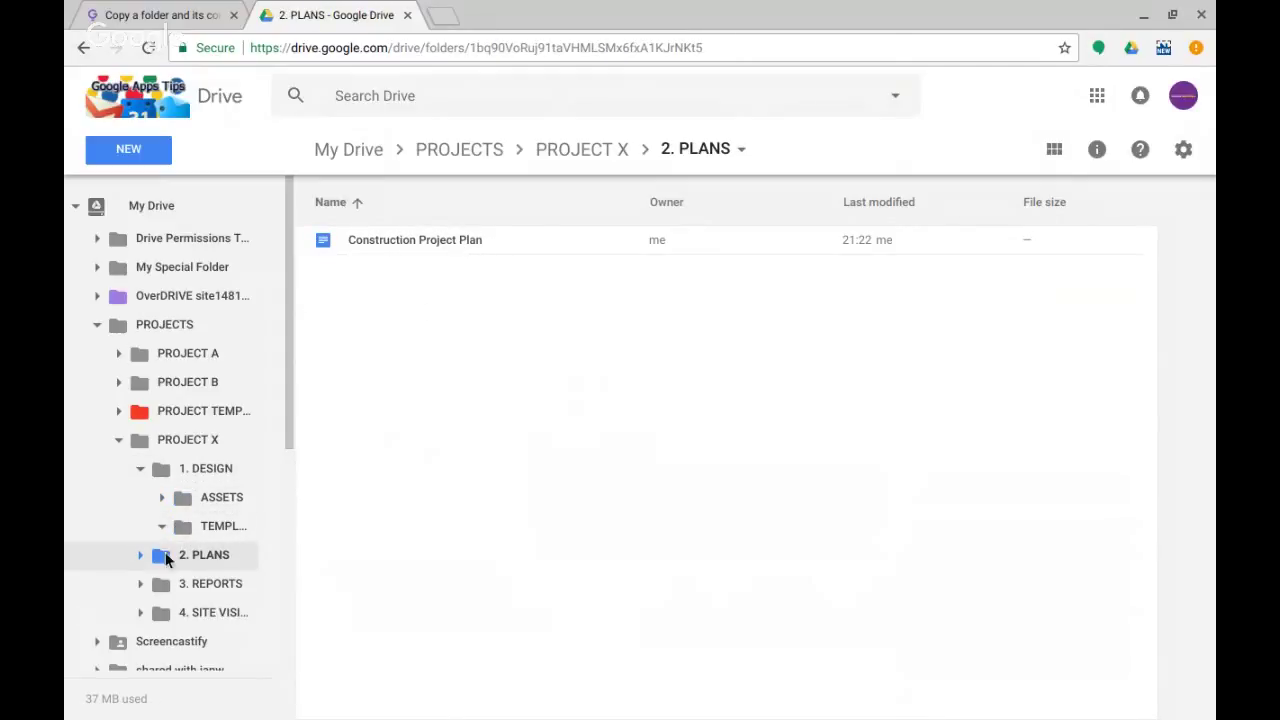
pyautogui.click(197, 586)
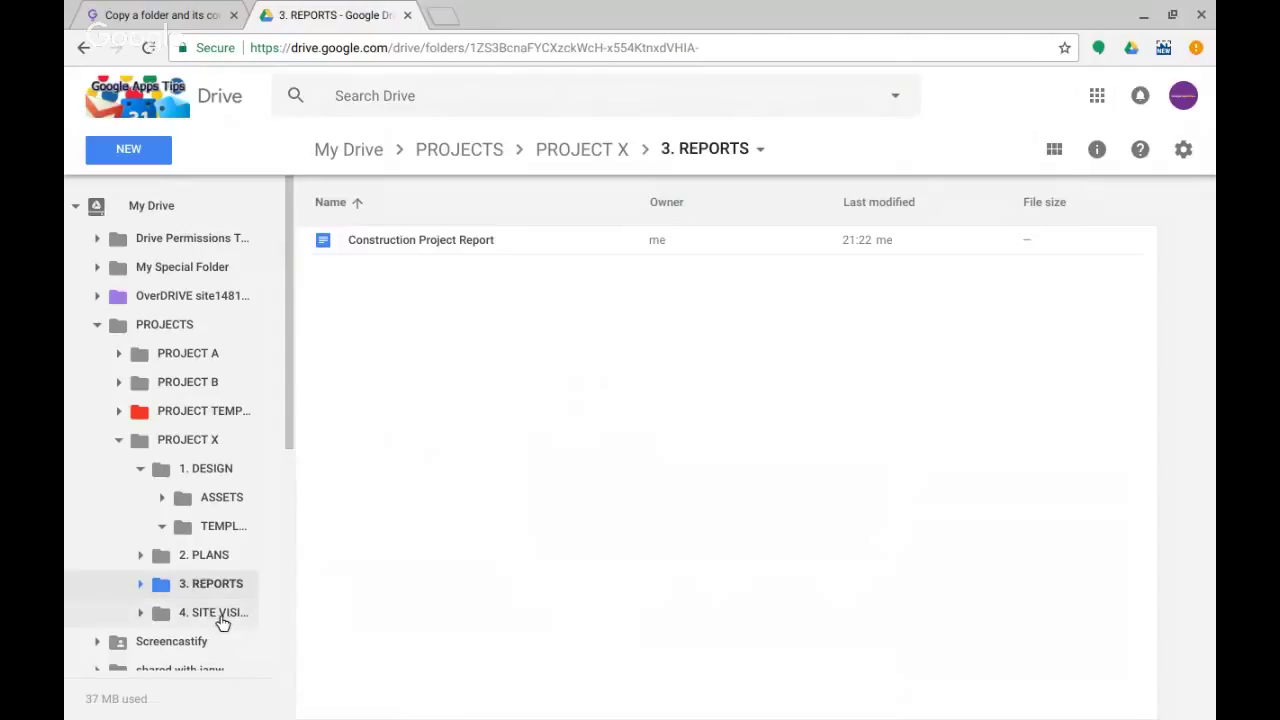
pyautogui.click(184, 614)
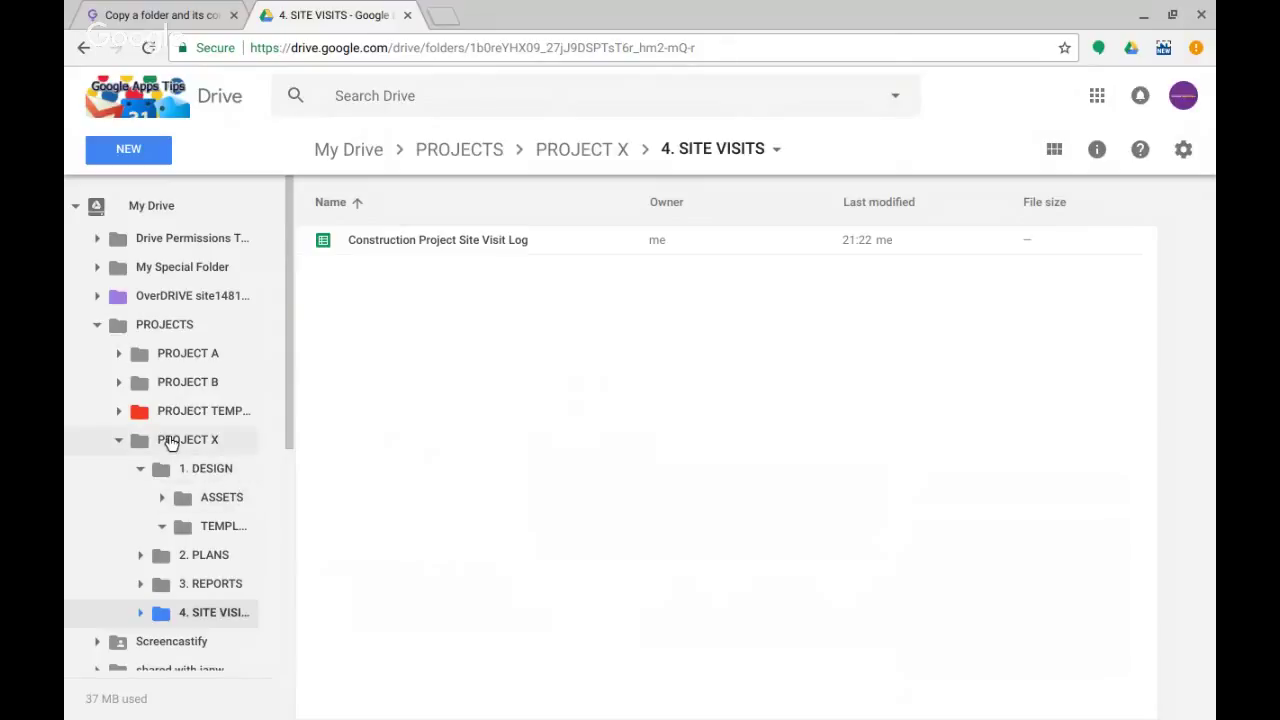
# Step: Set link sharing of the PROJECT X folder in PROJECTS to "On – Refractiv2" with view-only access and save it
pyautogui.click(462, 150)
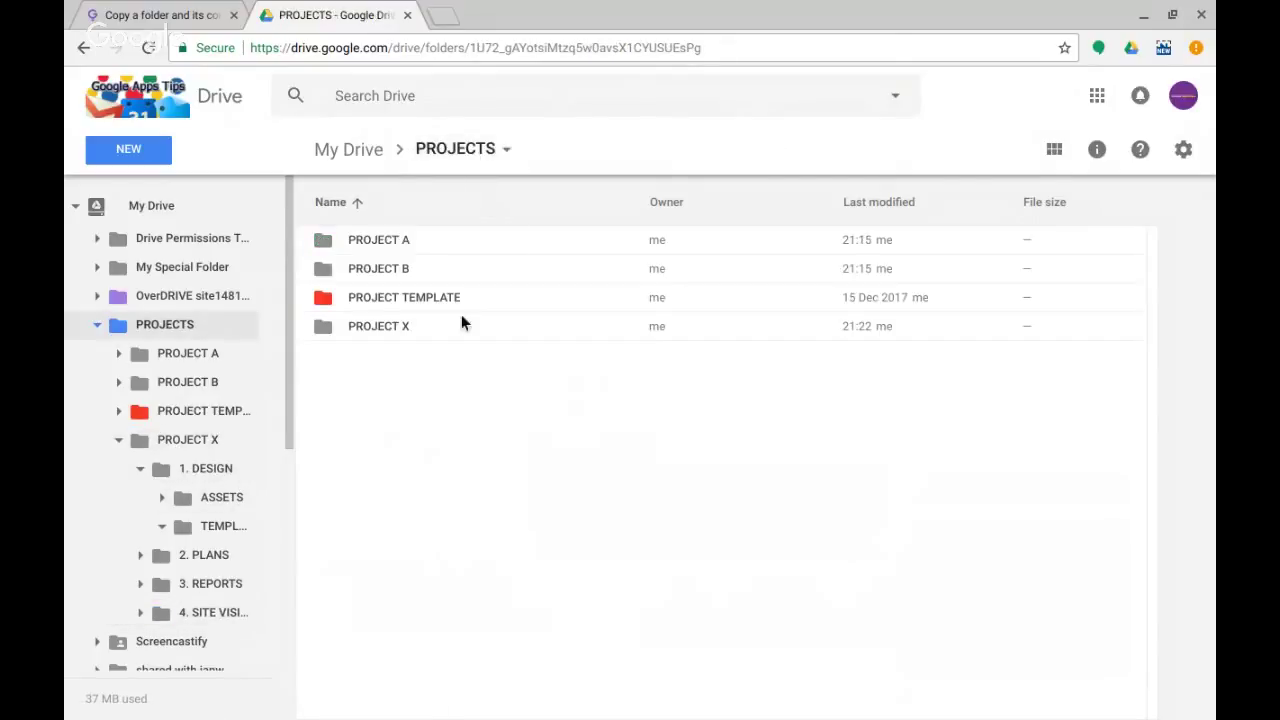
pyautogui.rightClick(379, 330)
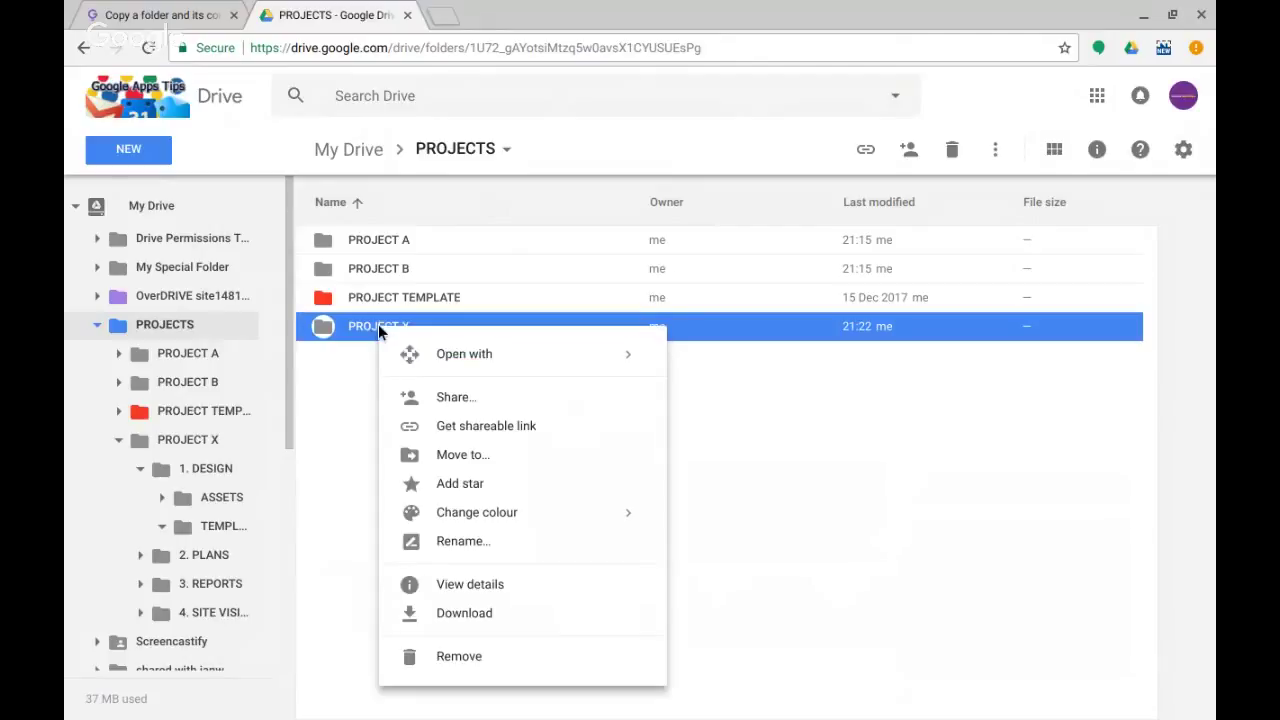
pyautogui.click(458, 399)
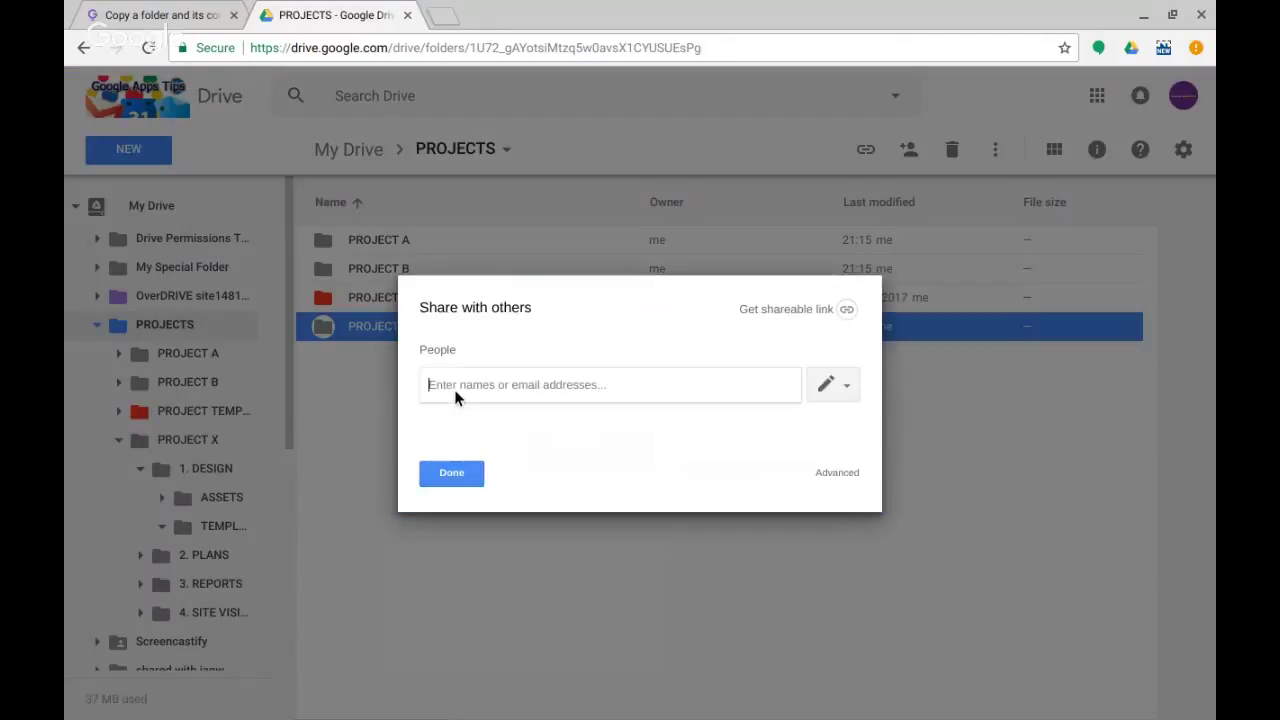
pyautogui.click(848, 475)
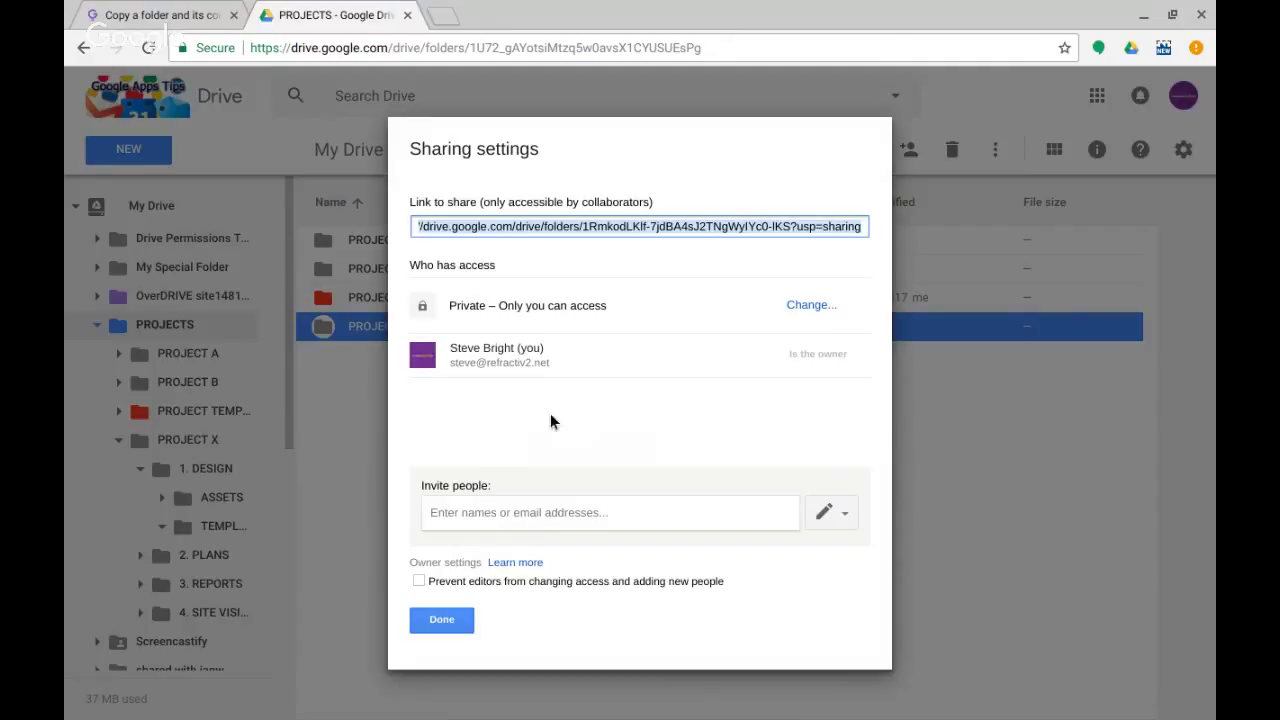
pyautogui.click(796, 305)
pyautogui.click(546, 366)
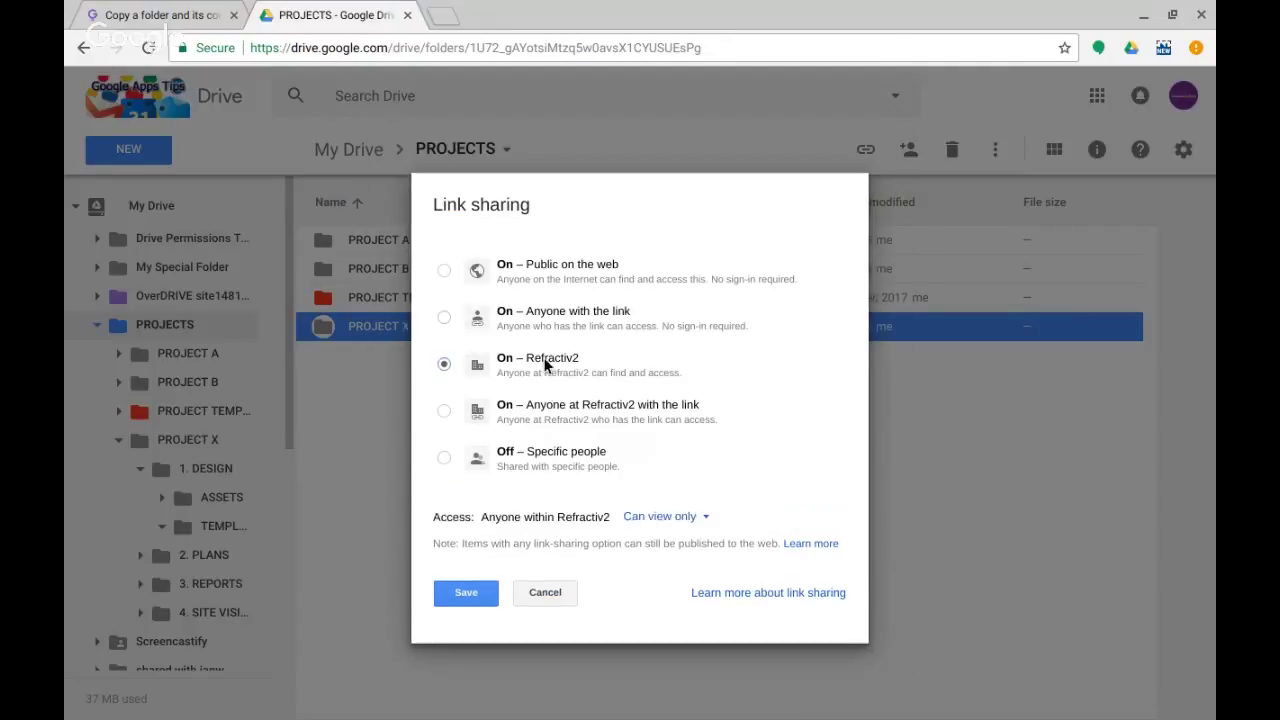
pyautogui.click(456, 596)
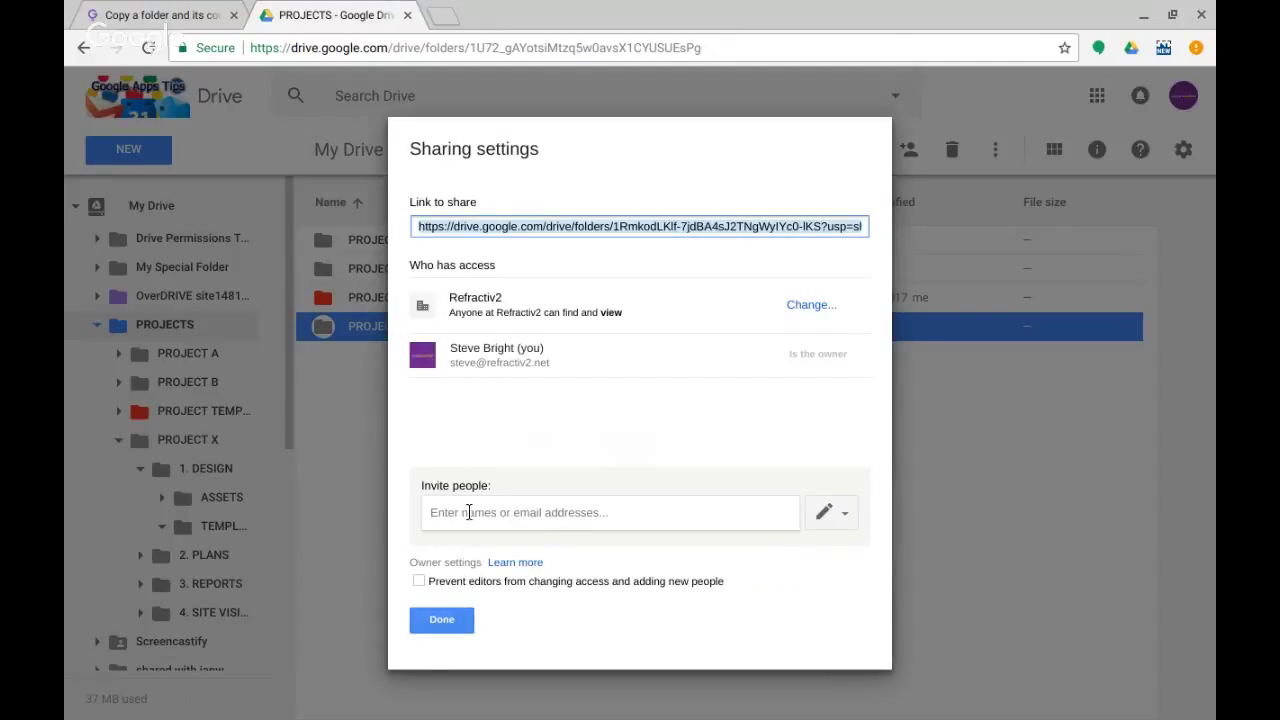
# Step: Invite a colleague at Refractiv2 to PROJECT X and send the notification message "New Project X Folder Available"
pyautogui.click(469, 511)
pyautogui.write('mark')
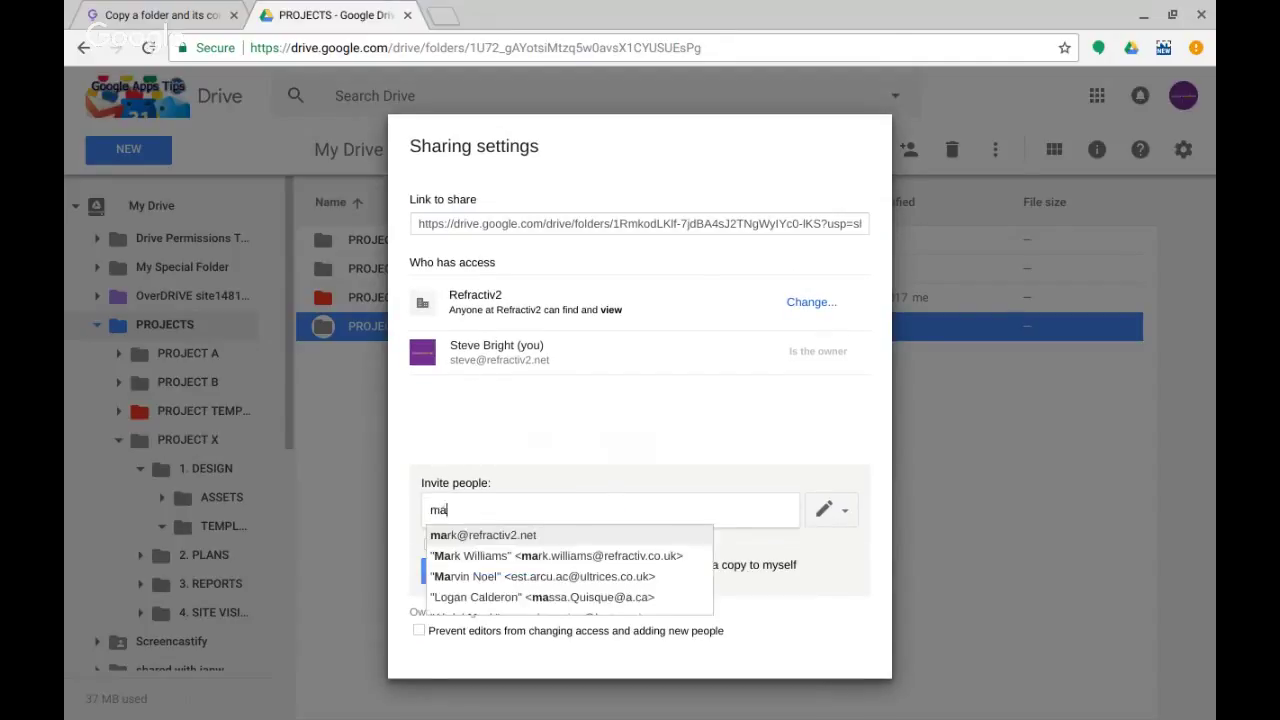
pyautogui.click(499, 535)
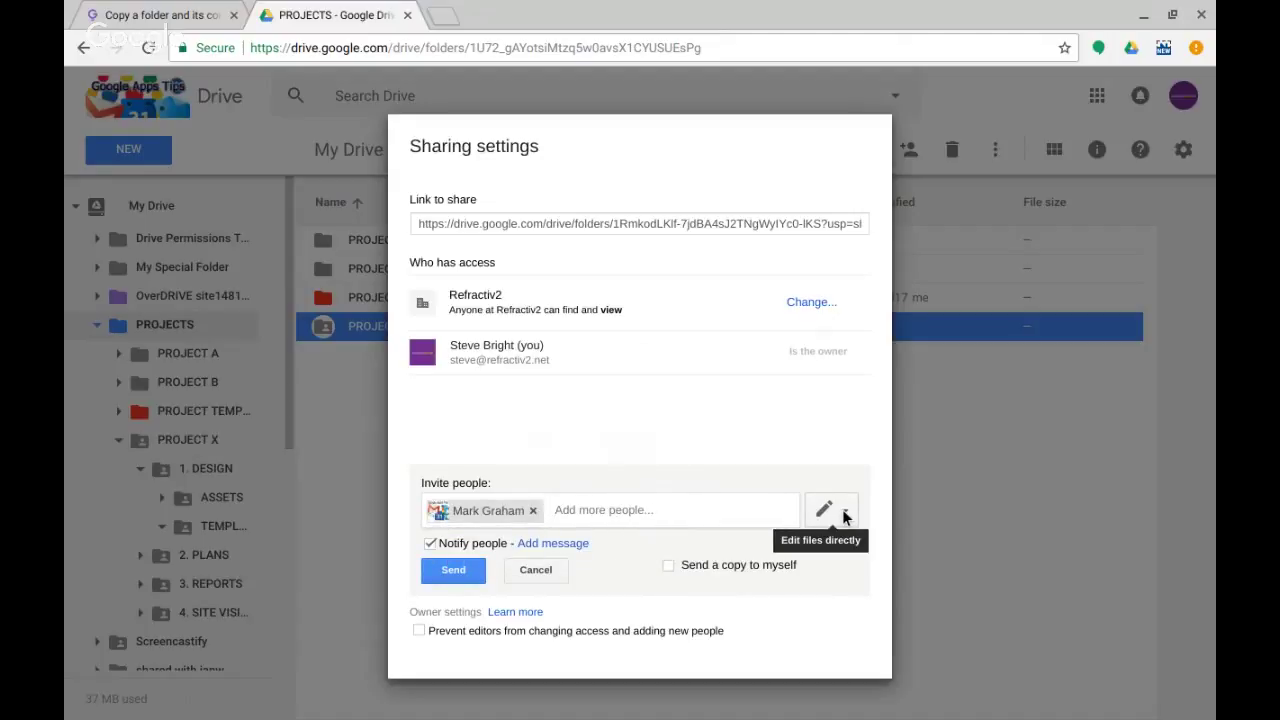
pyautogui.click(575, 545)
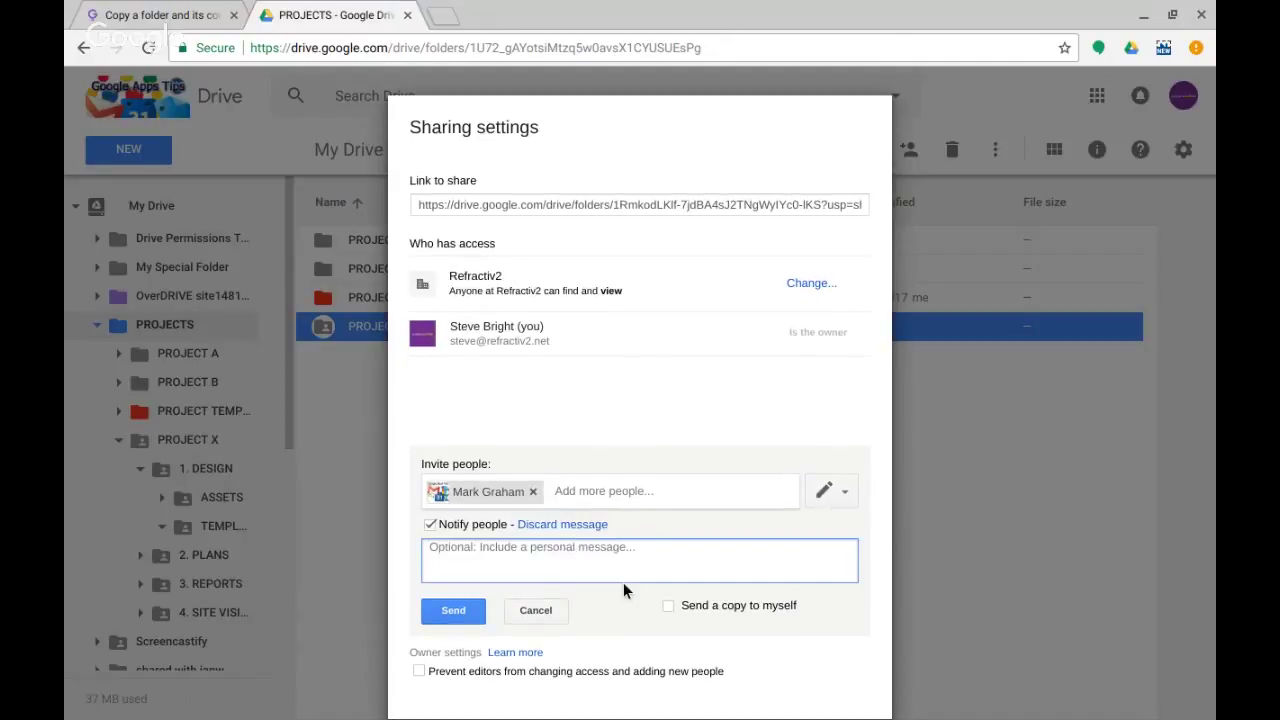
pyautogui.write('New Pr')
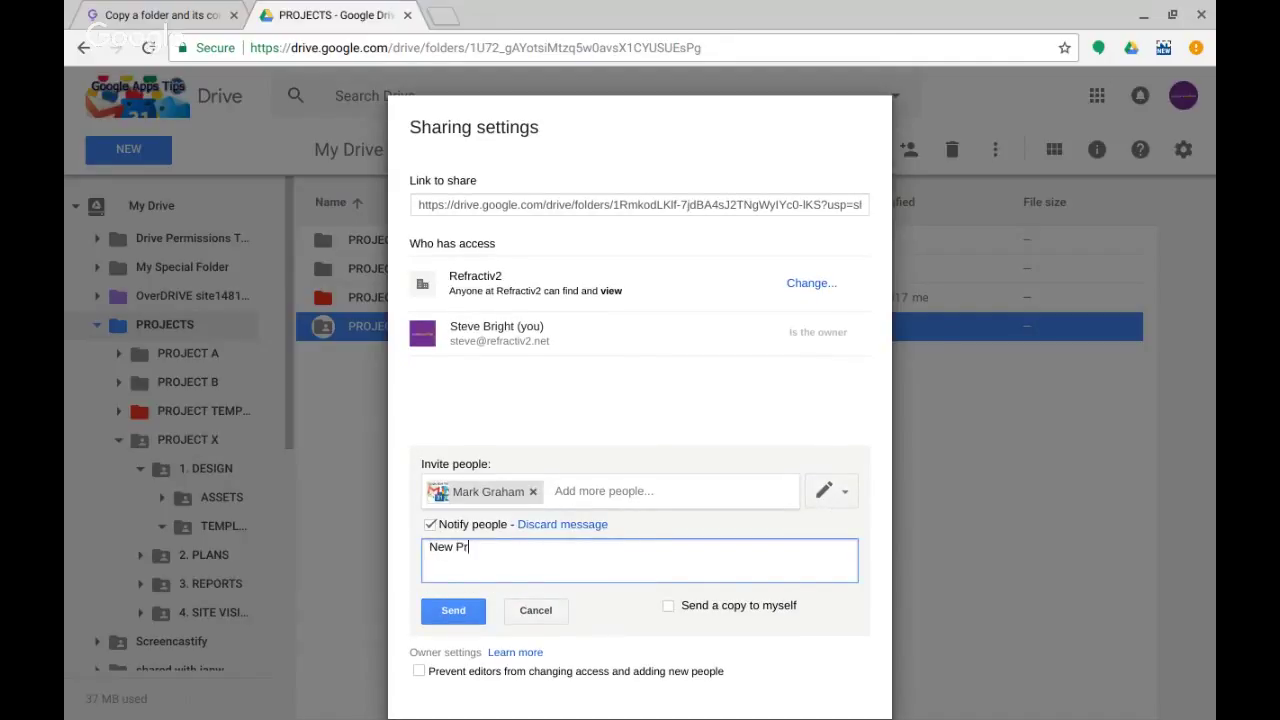
pyautogui.write('oject X Folder Available')
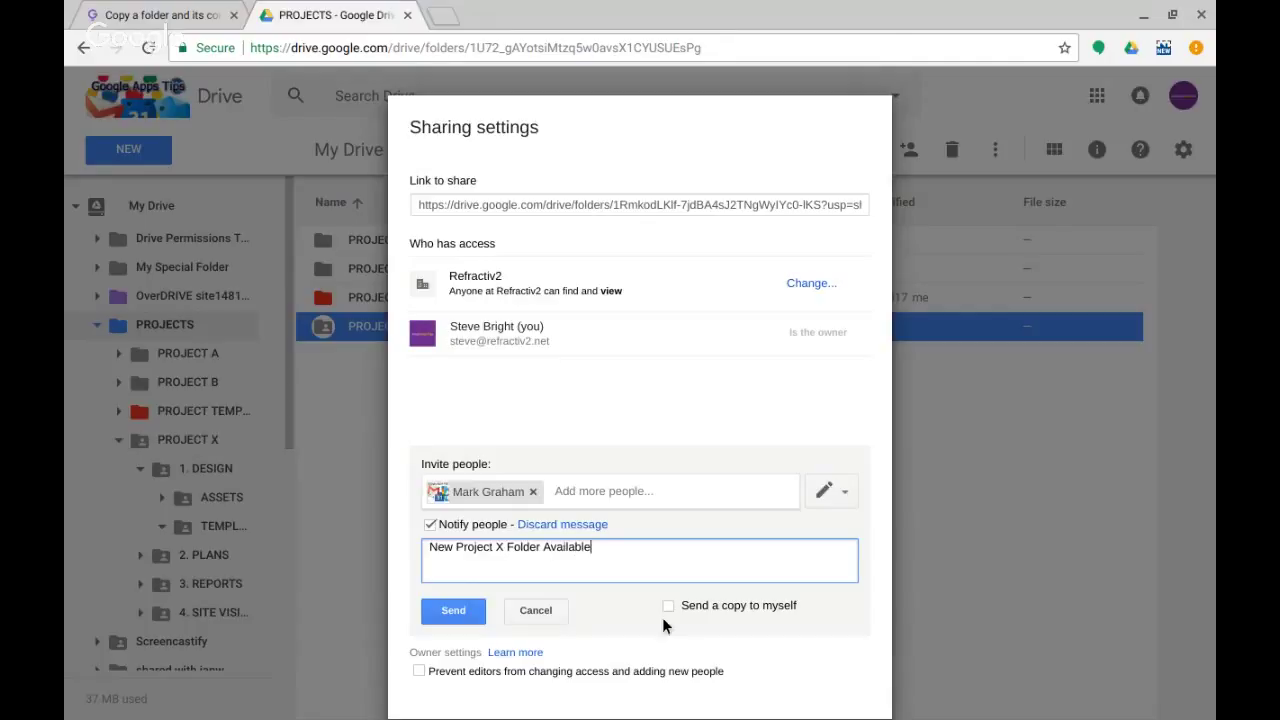
pyautogui.click(443, 612)
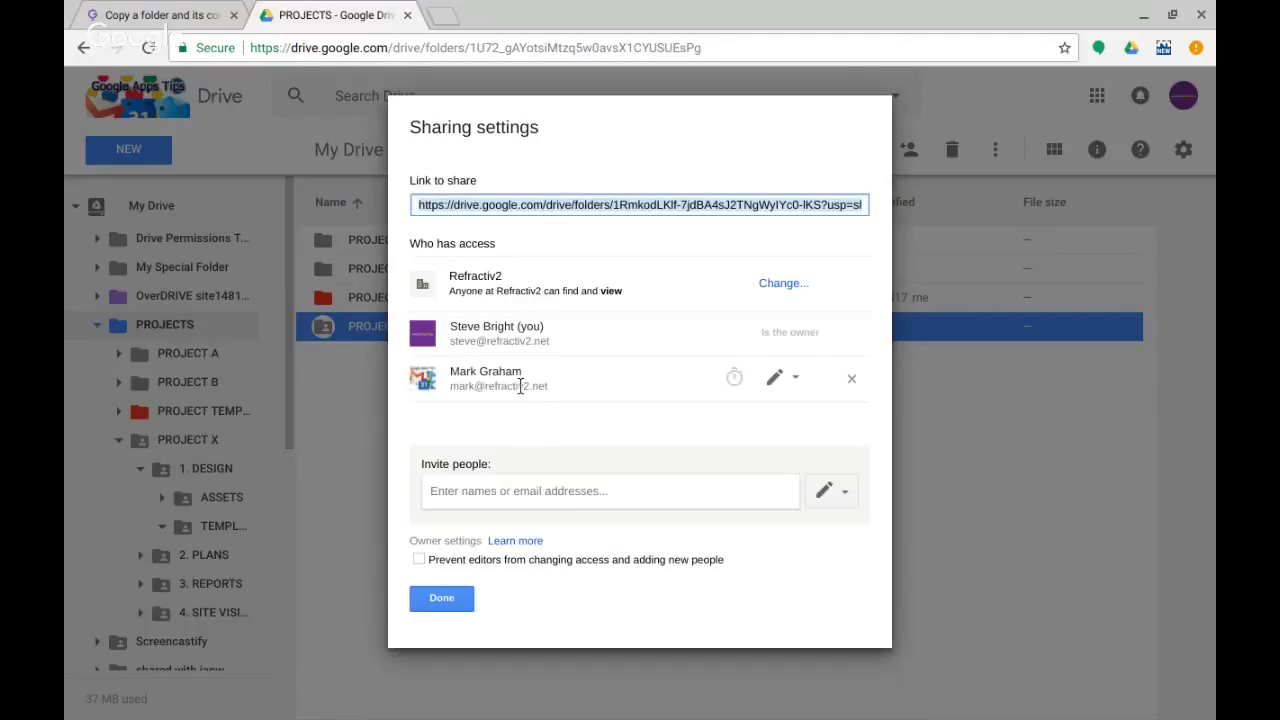
# Step: Transfer ownership of PROJECT X to the invited colleague, confirming the transfer and closing the sharing settings
pyautogui.click(795, 380)
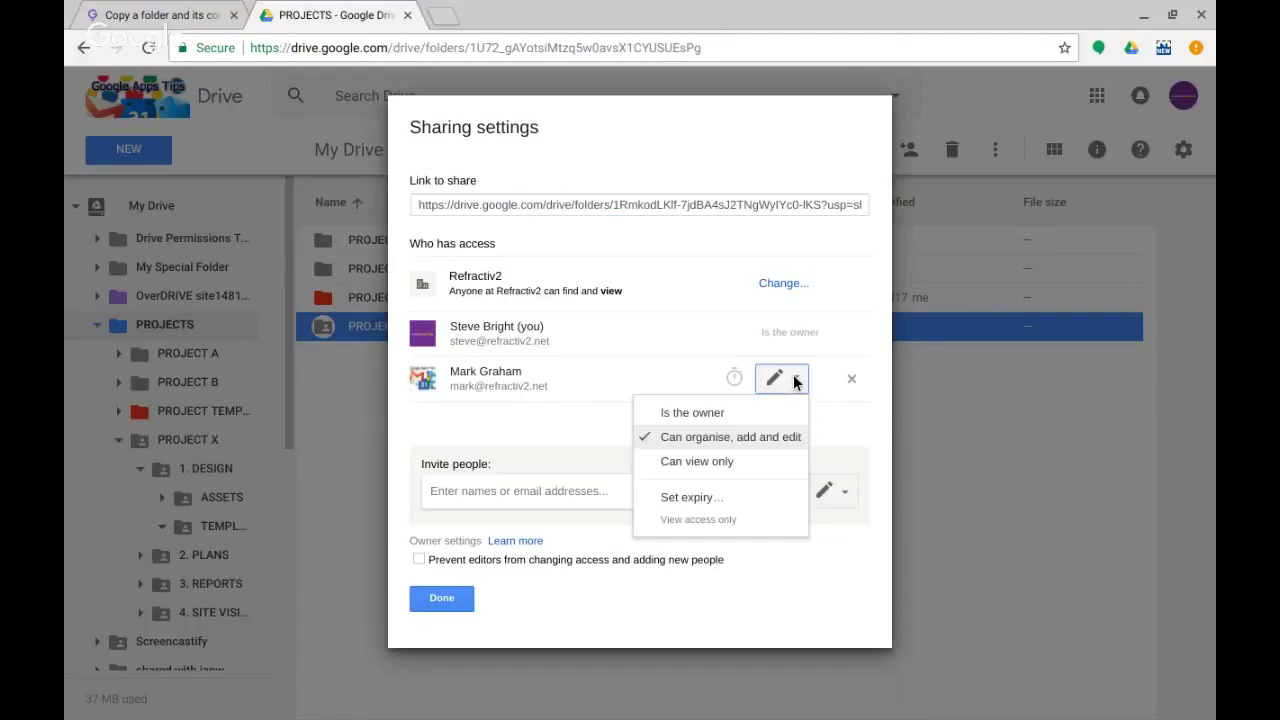
pyautogui.click(706, 416)
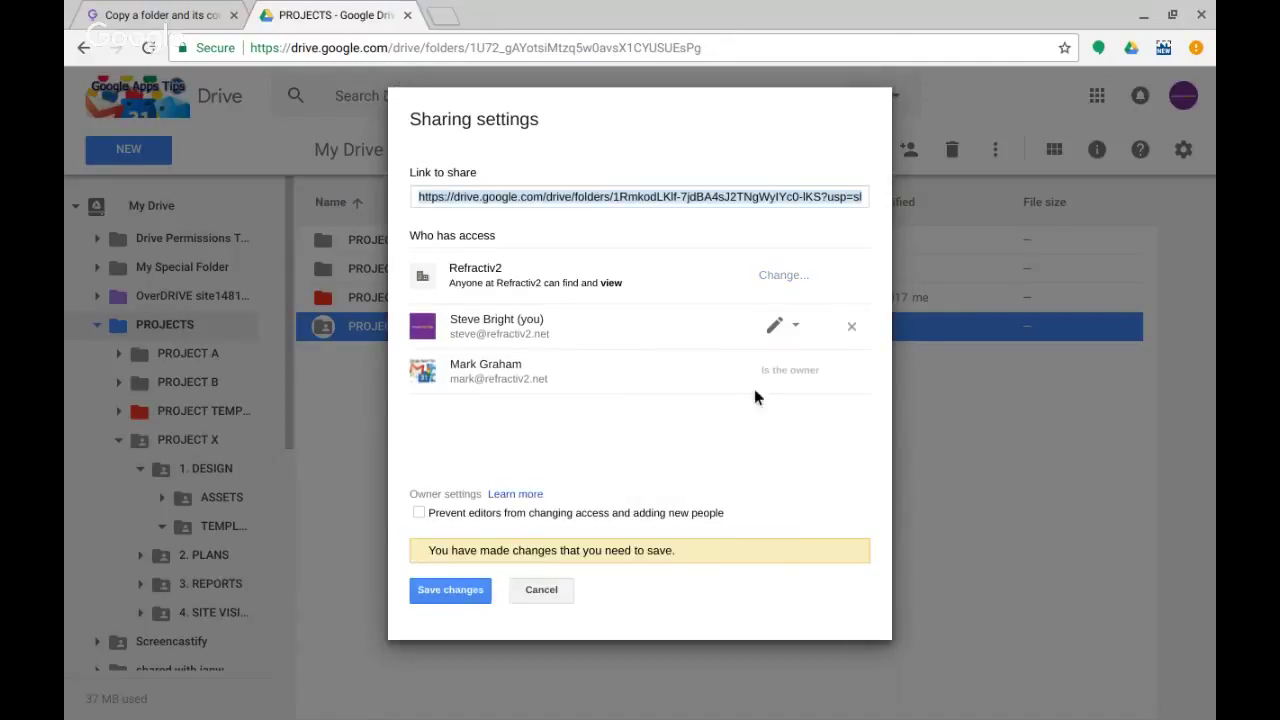
pyautogui.click(475, 594)
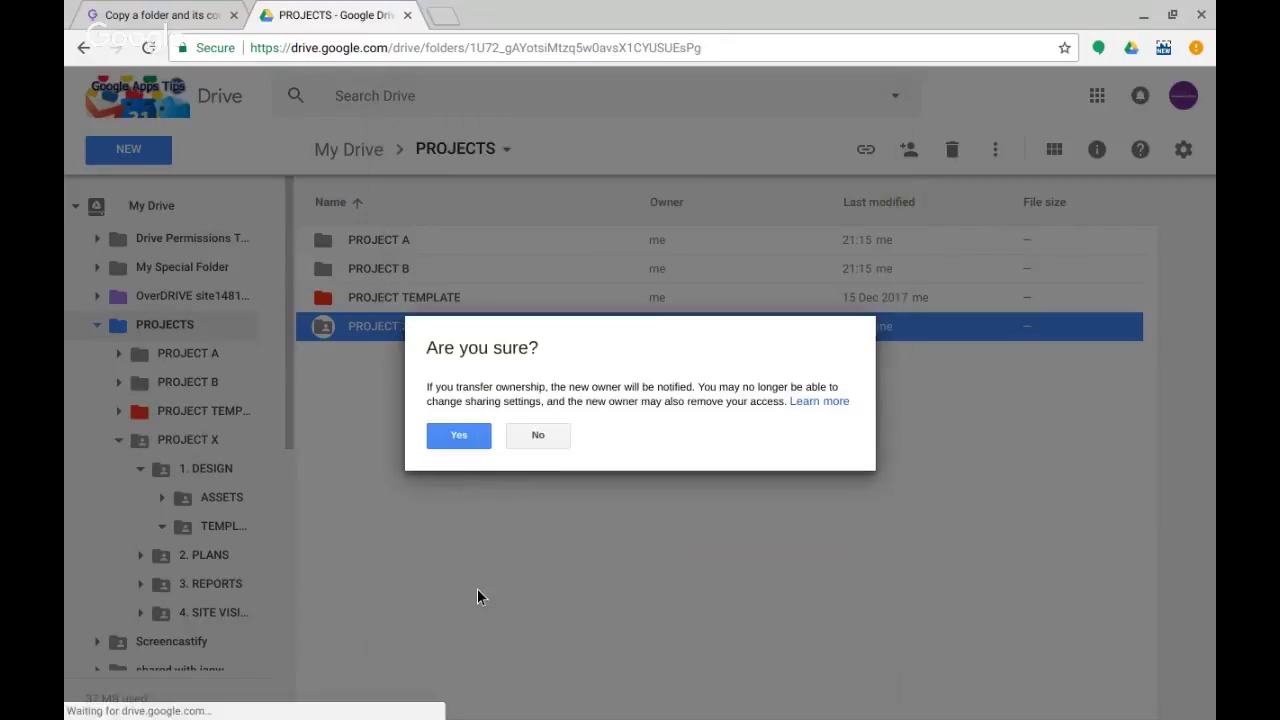
pyautogui.click(470, 434)
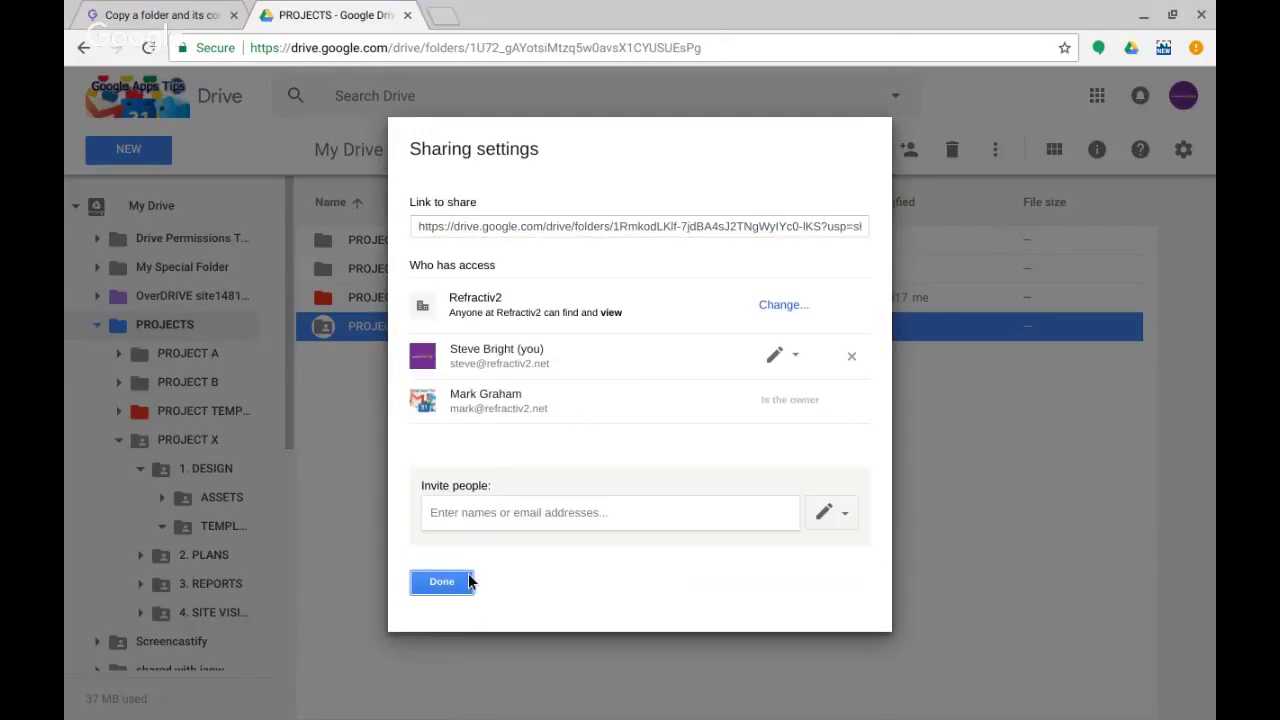
pyautogui.click(469, 582)
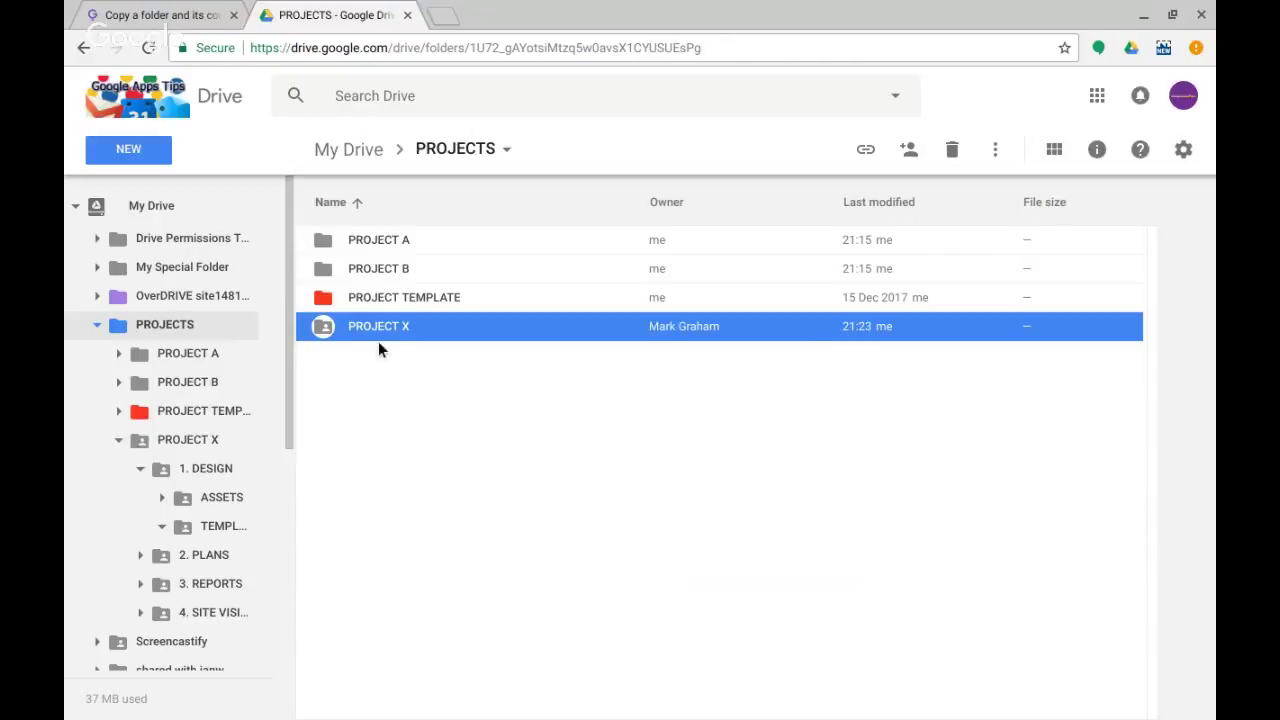
pyautogui.click(428, 408)
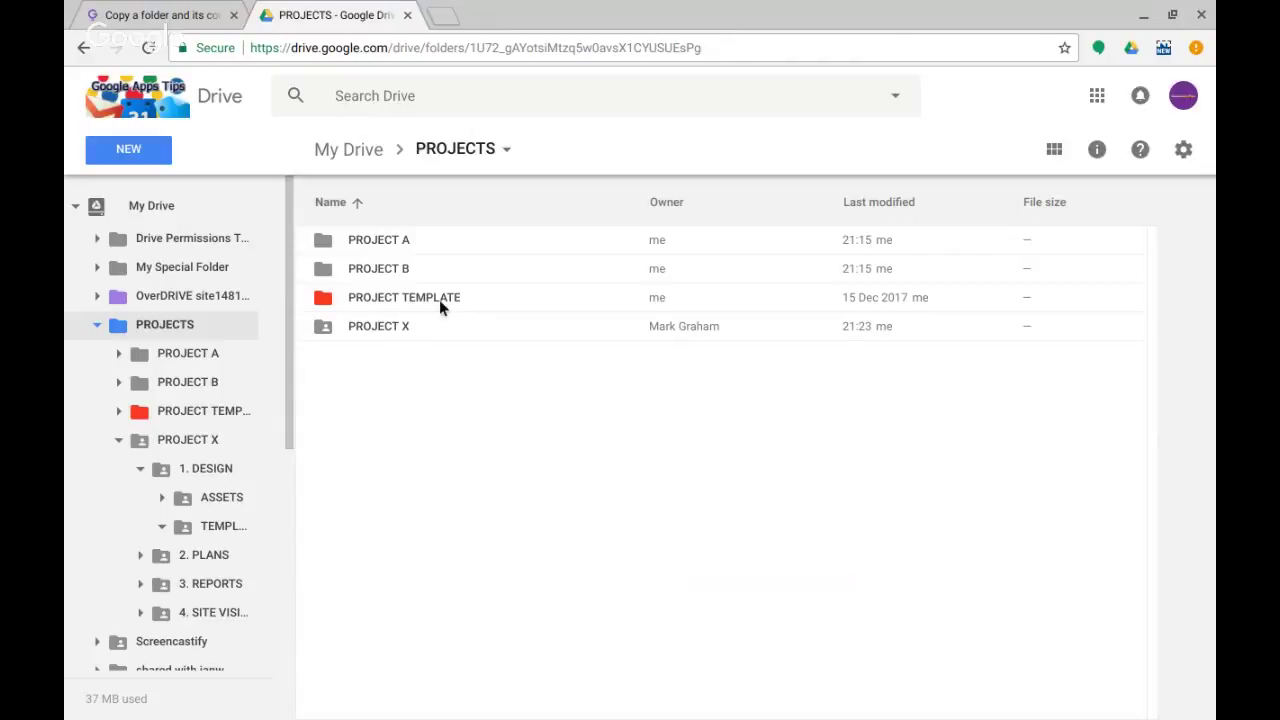
# Step: Return to the Copy Folder page on GSuiteTips and view its introduction and the list of available tools
pyautogui.click(160, 15)
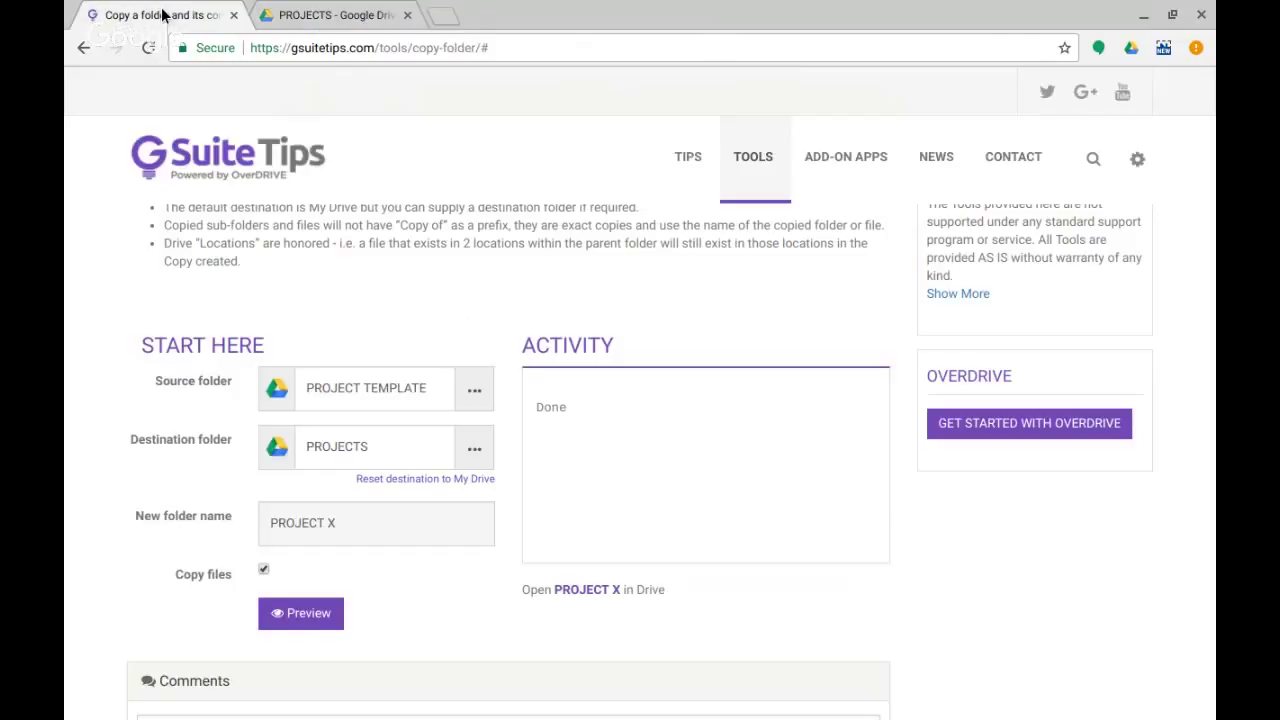
pyautogui.scroll(2, 524, 250)
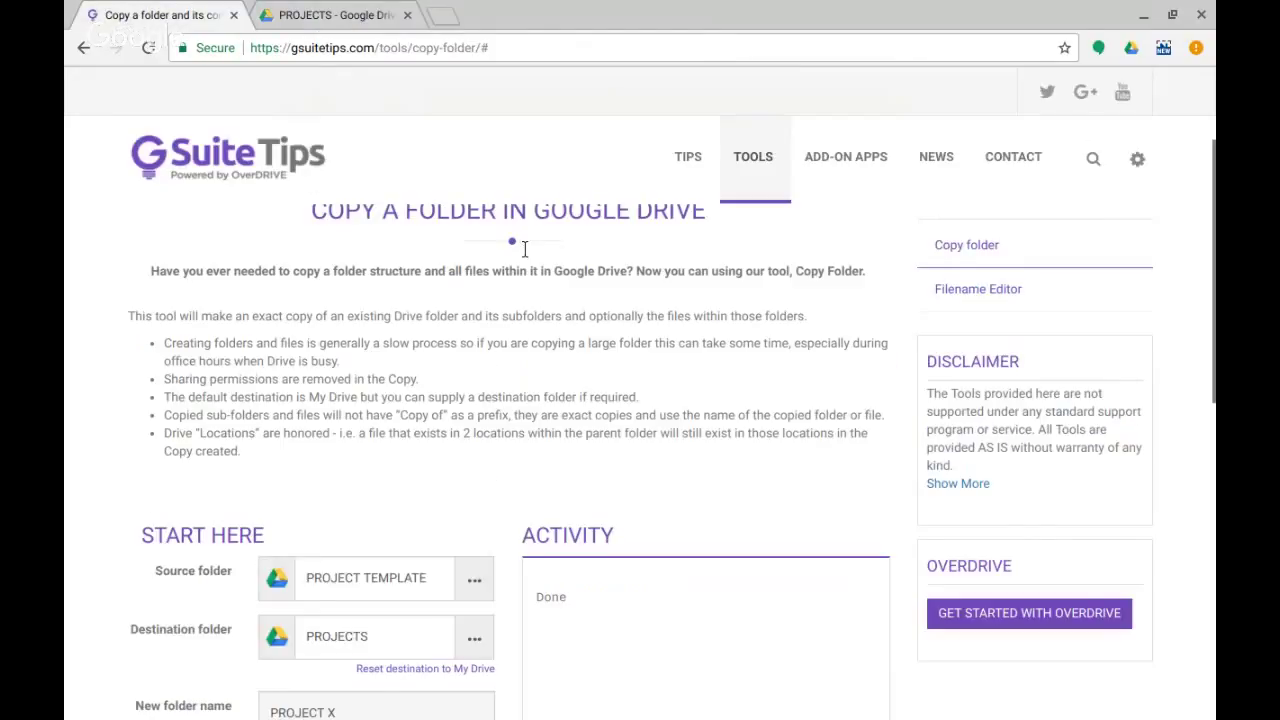
pyautogui.scroll(1, 524, 248)
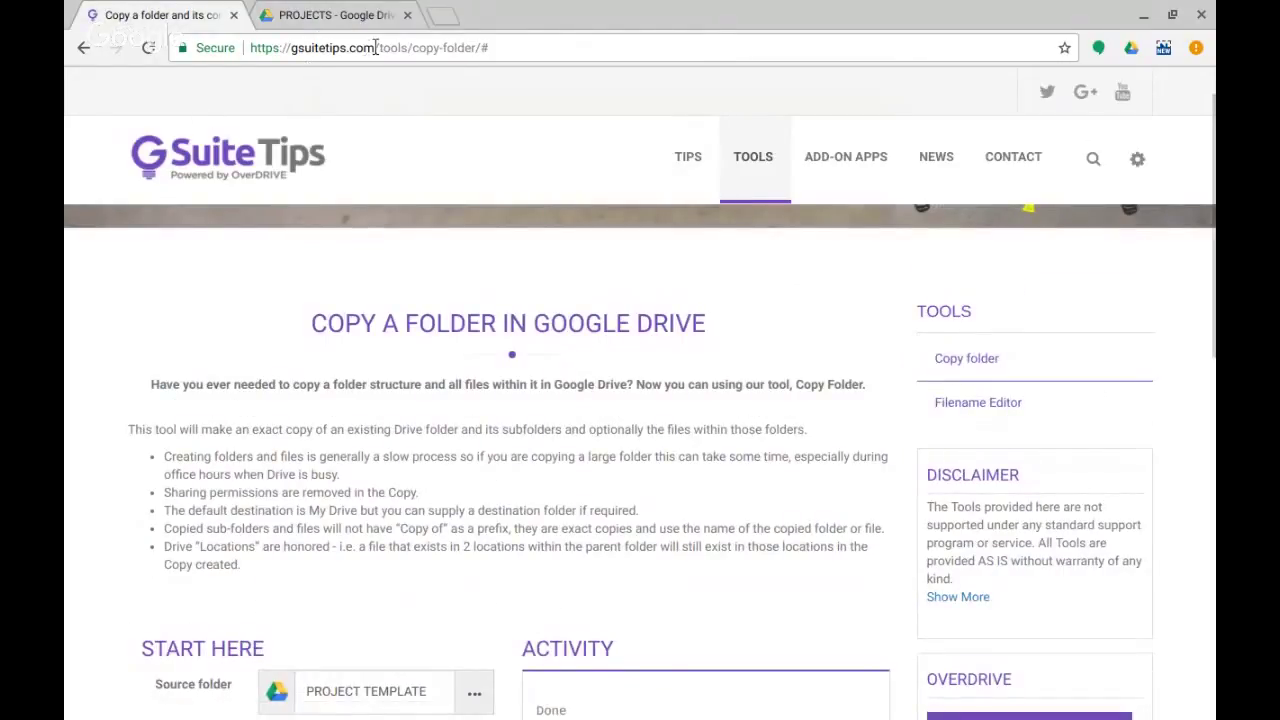
pyautogui.moveTo(766, 162)
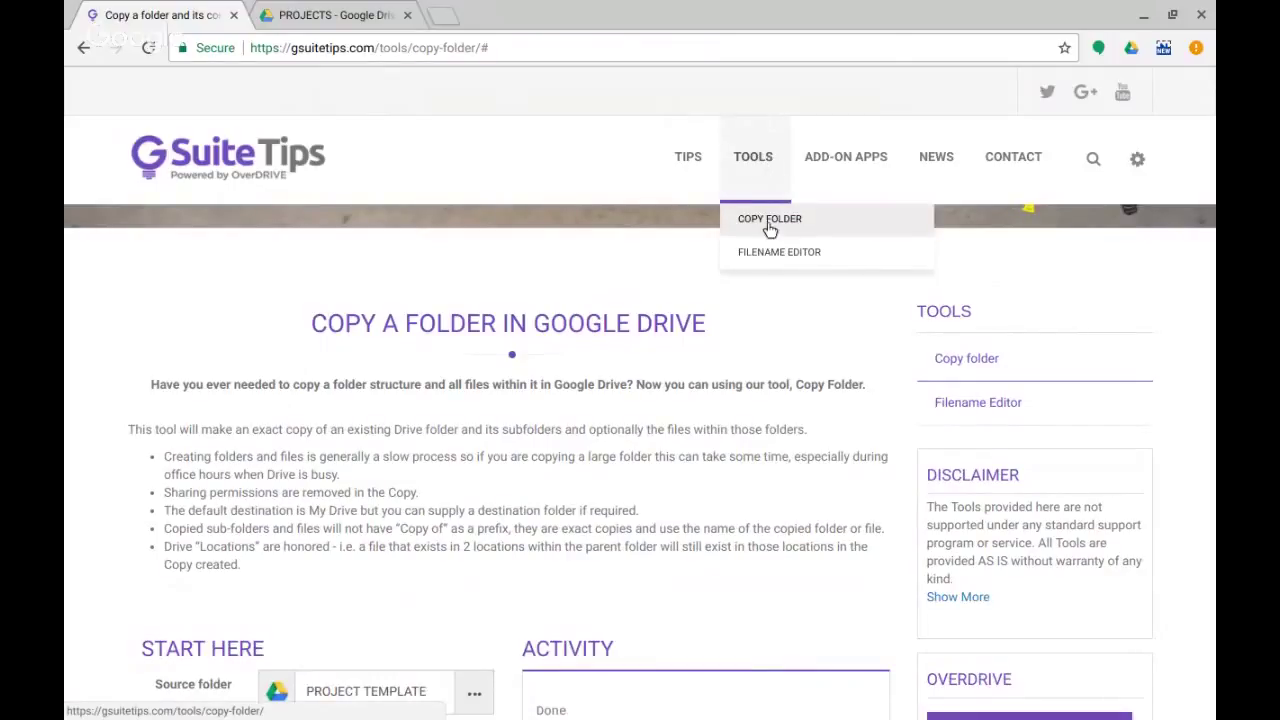